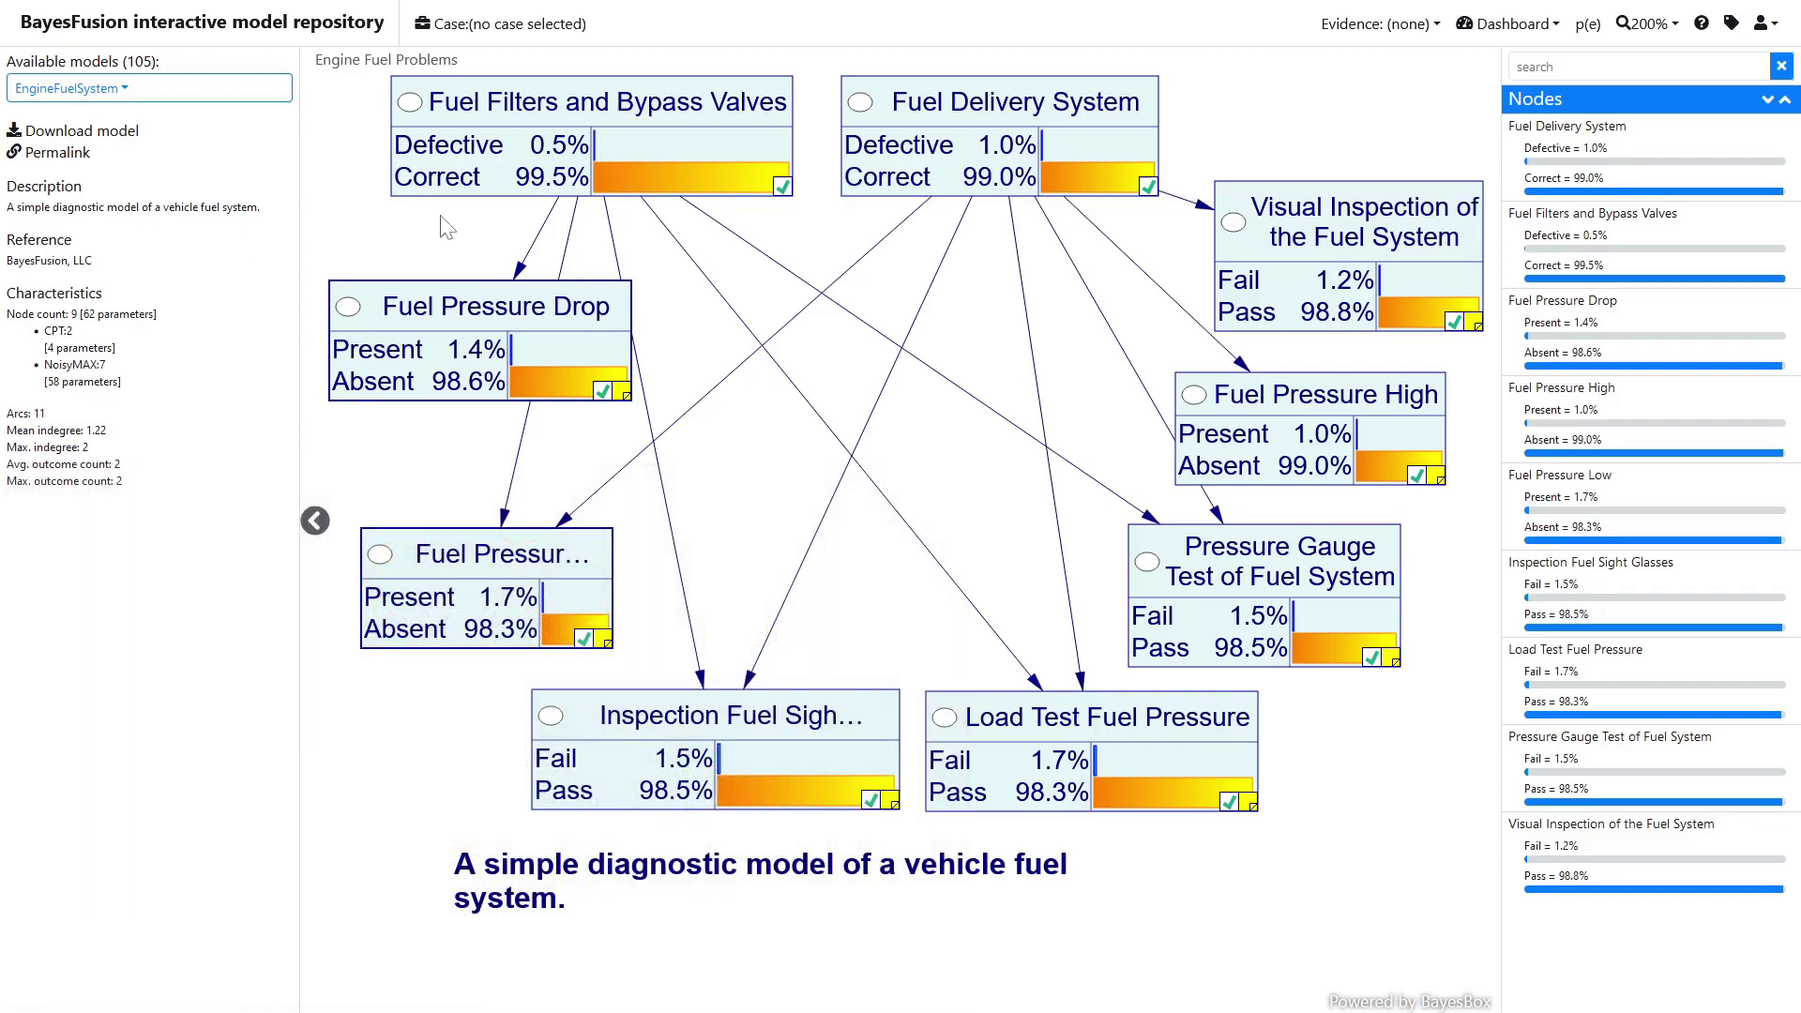
Step: Create a new EngineFuelSystem dashboard, keeping the default name
click(1506, 23)
click(1499, 83)
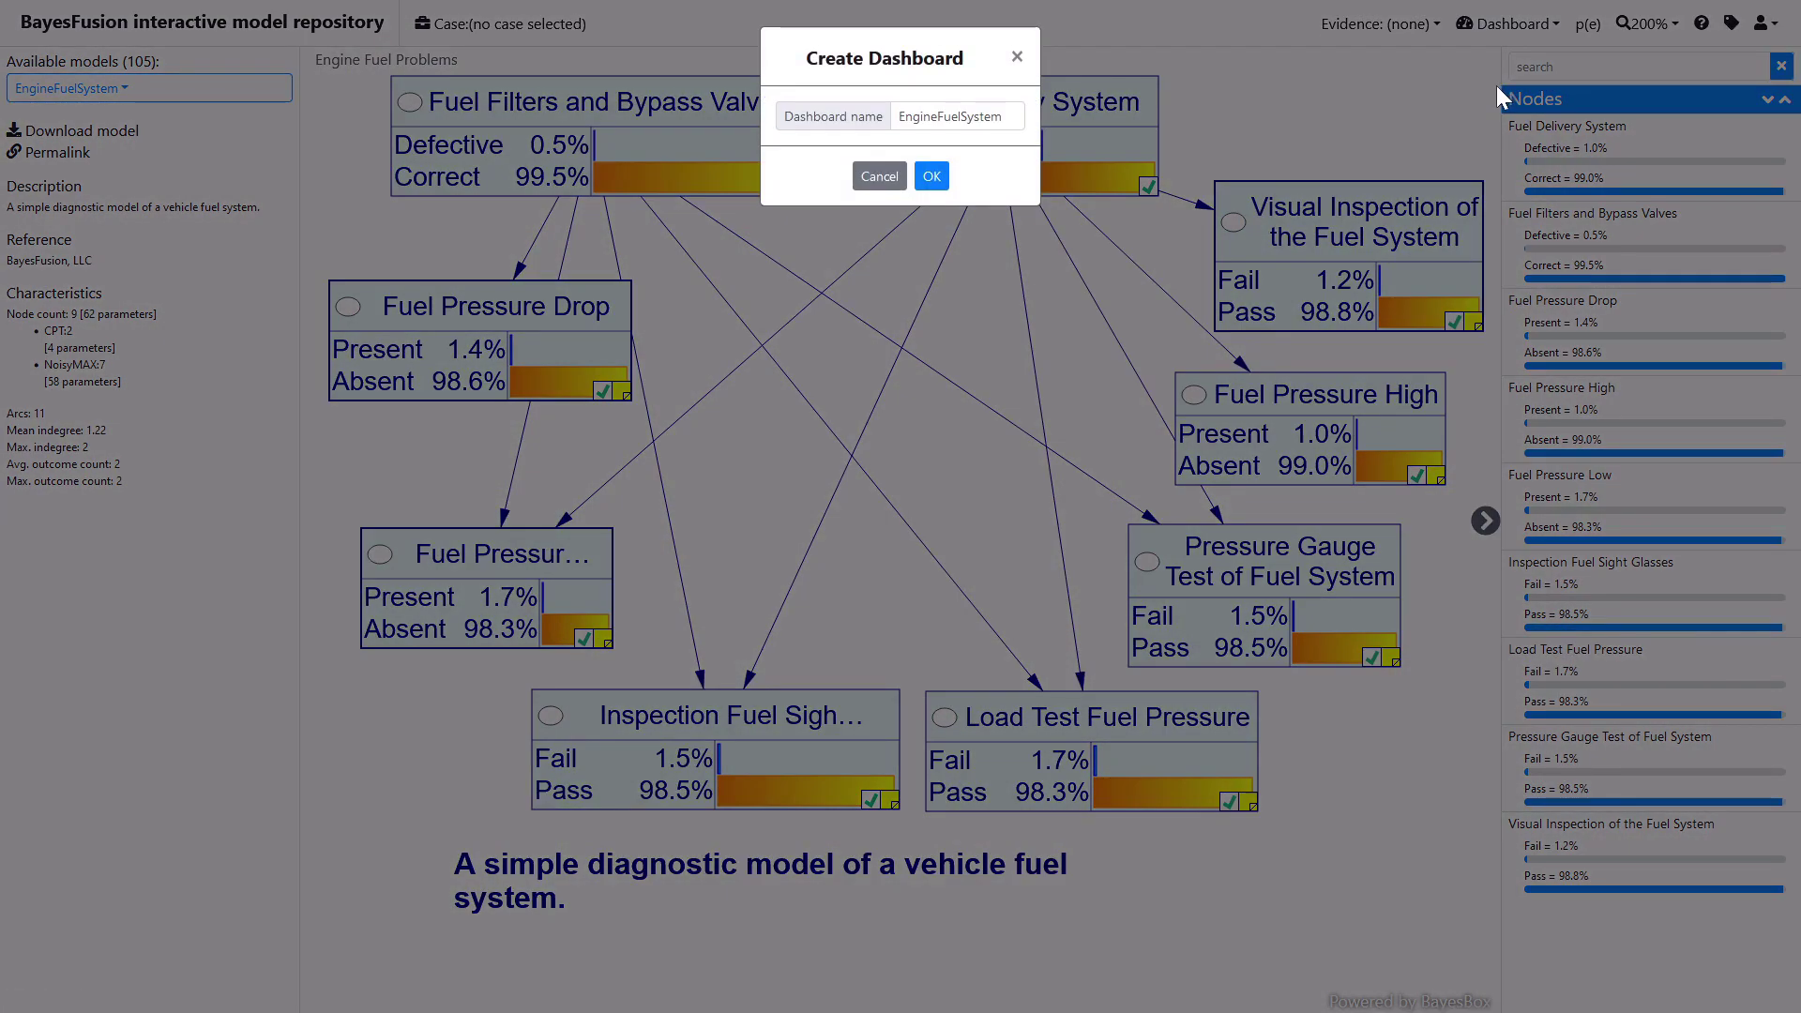
click(929, 177)
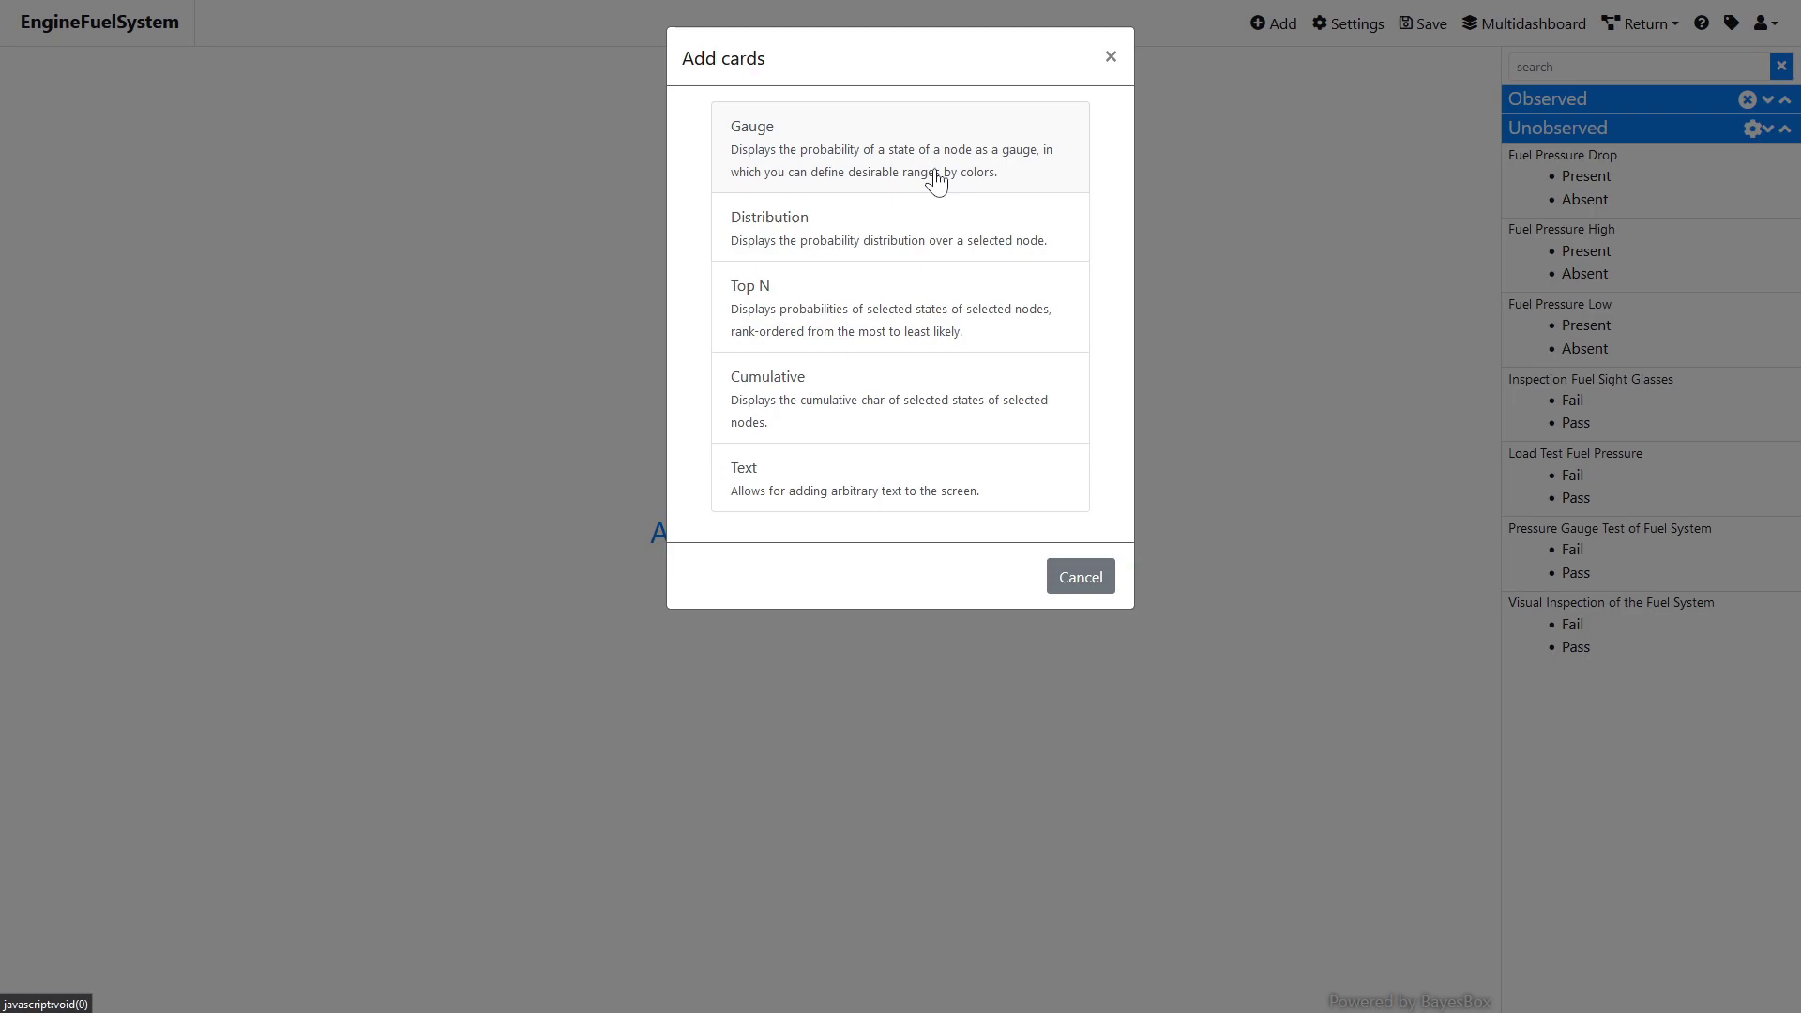
Step: Select the Defective states of Fuel Delivery System and Fuel Filters and Bypass Valves for gauge cards
click(936, 179)
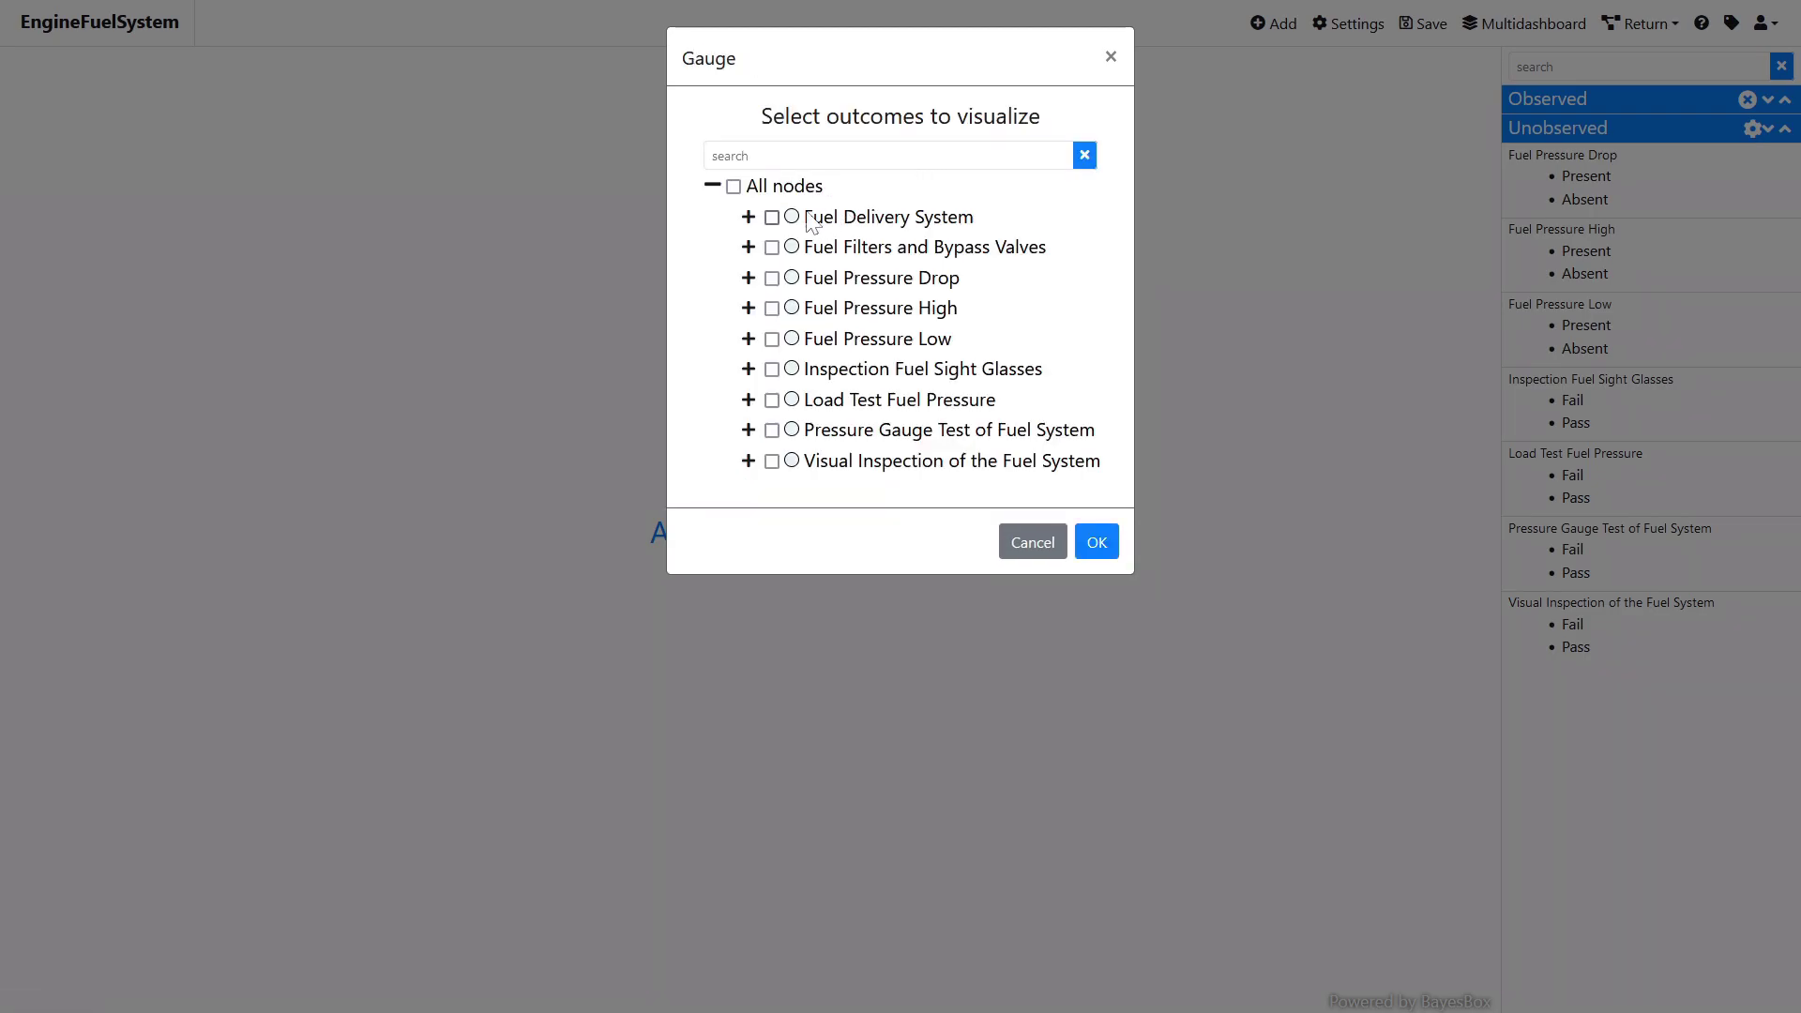
click(747, 216)
click(786, 247)
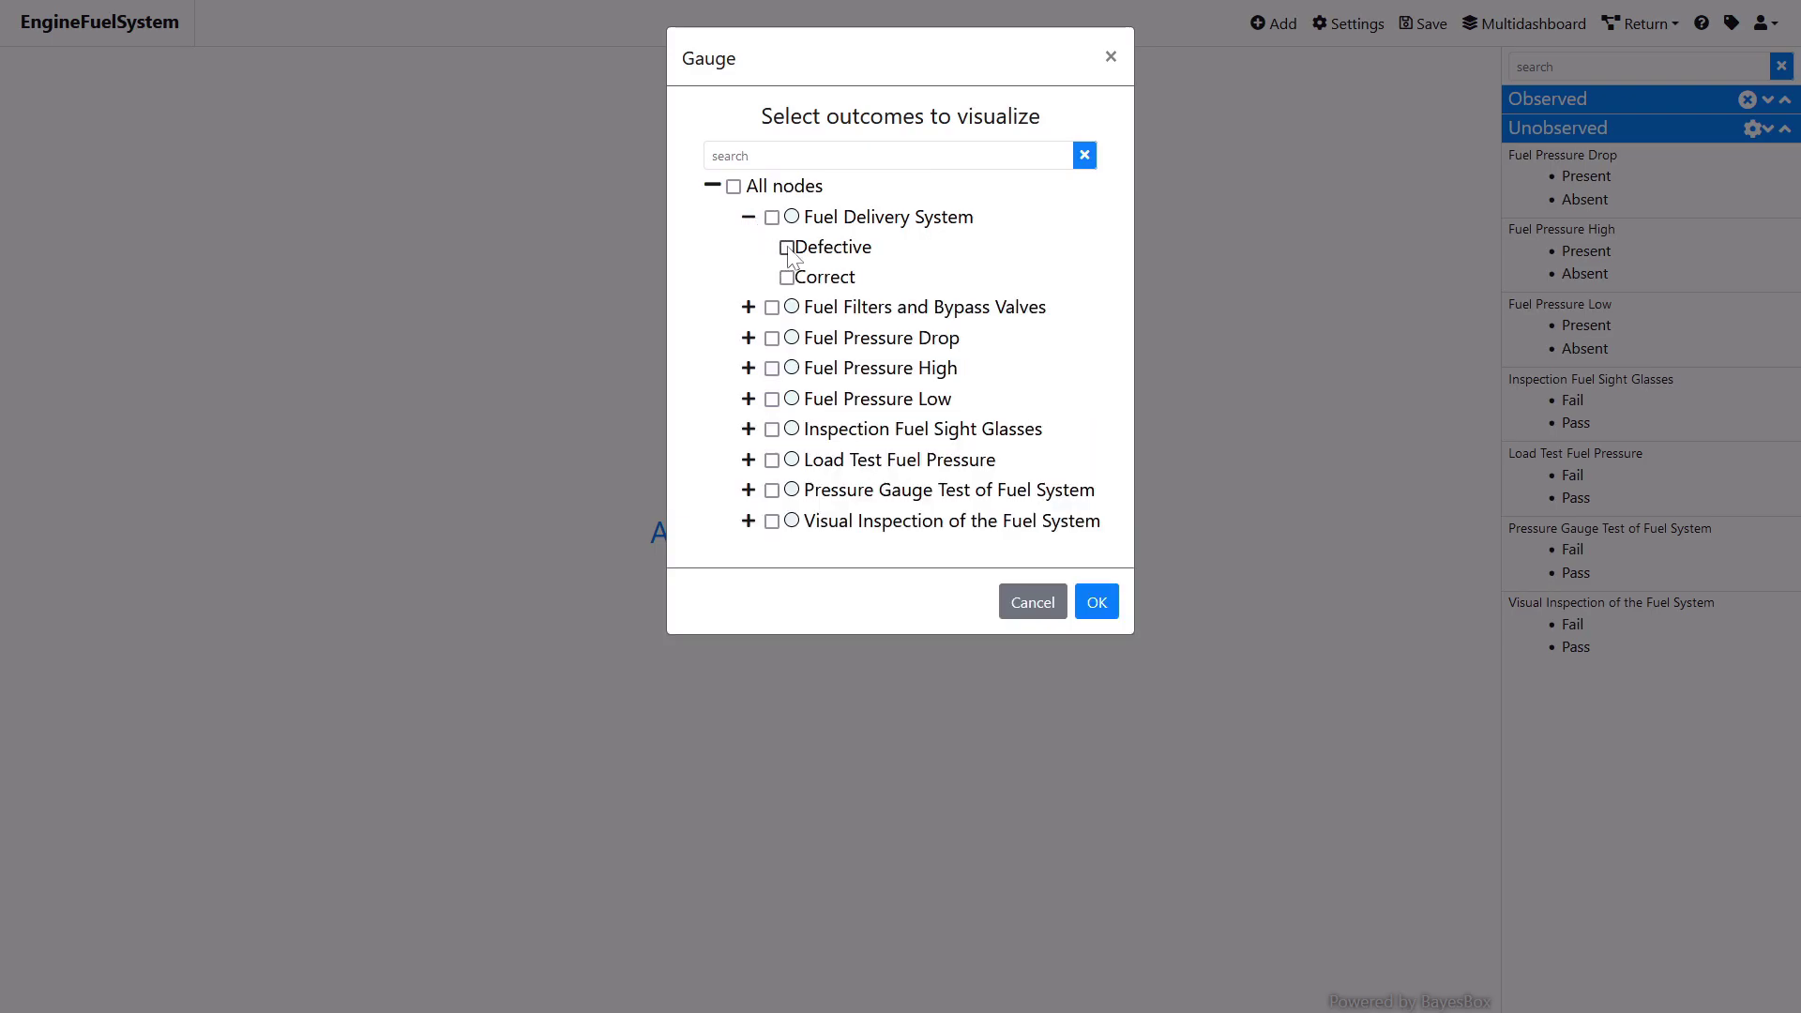
click(748, 306)
click(786, 336)
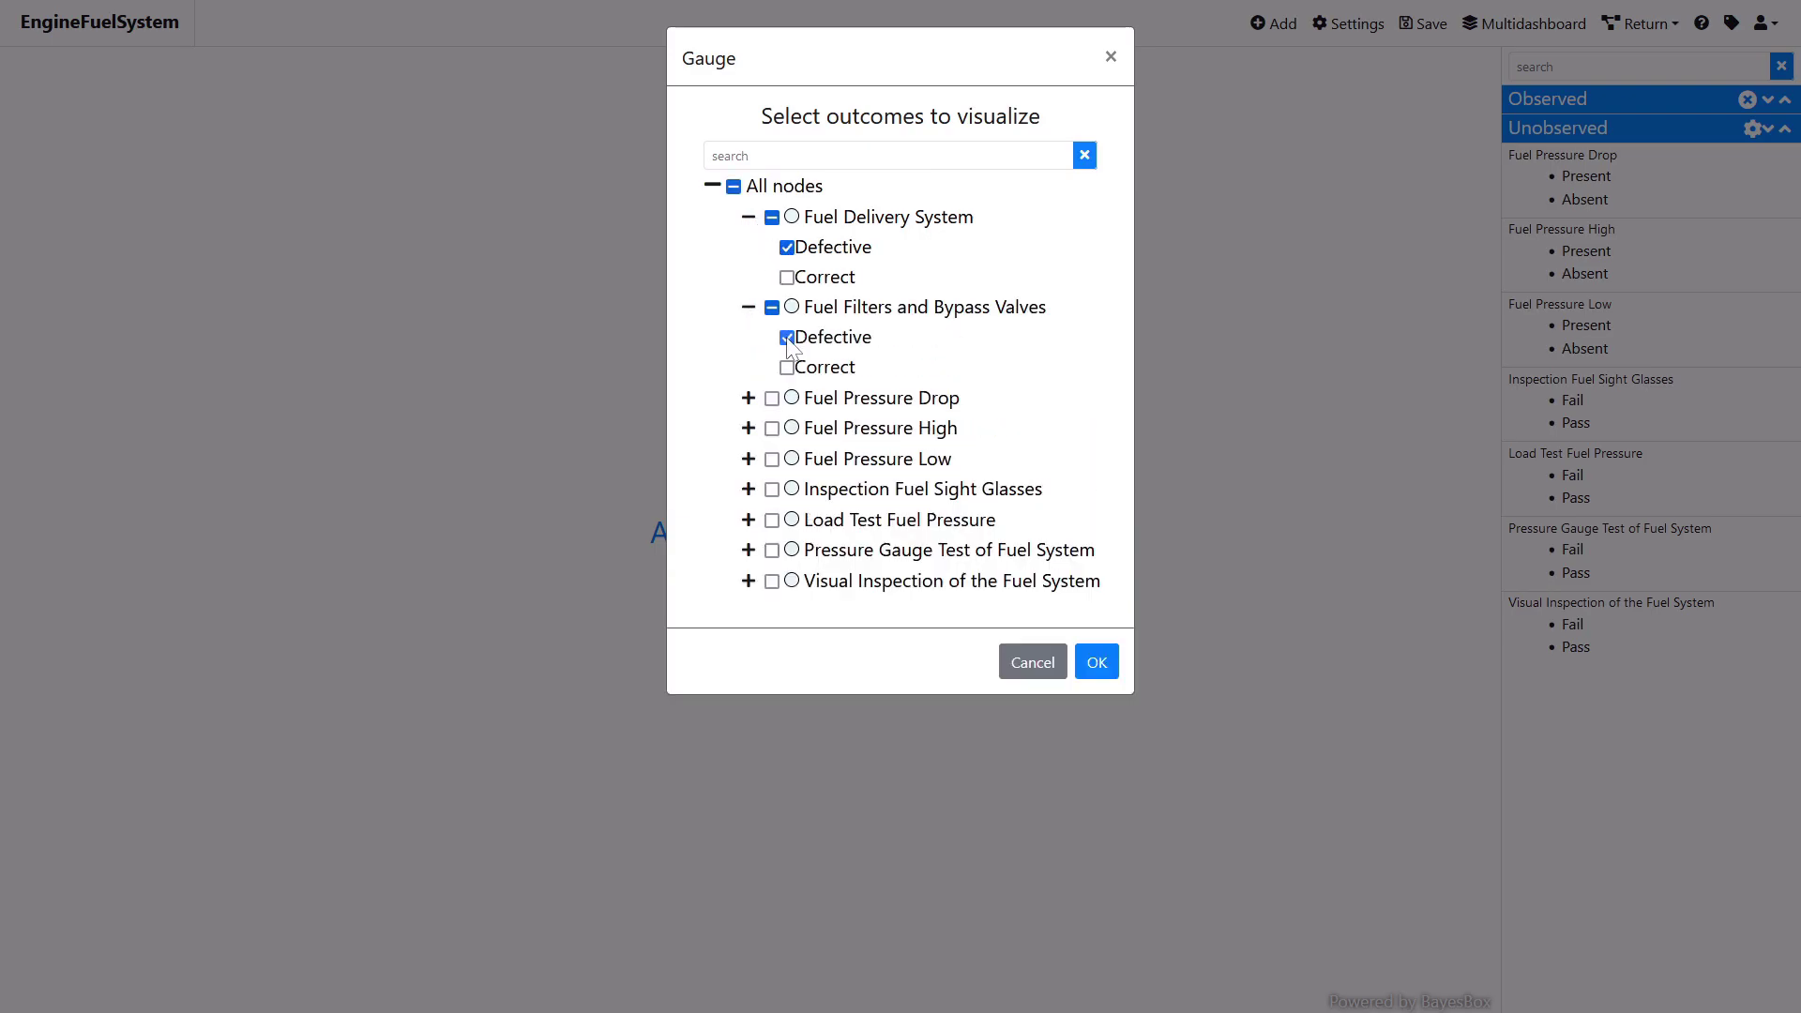
click(1094, 673)
Step: Add the two Defective gauges and set gauge zone boundaries to 20% and 50%
click(1095, 667)
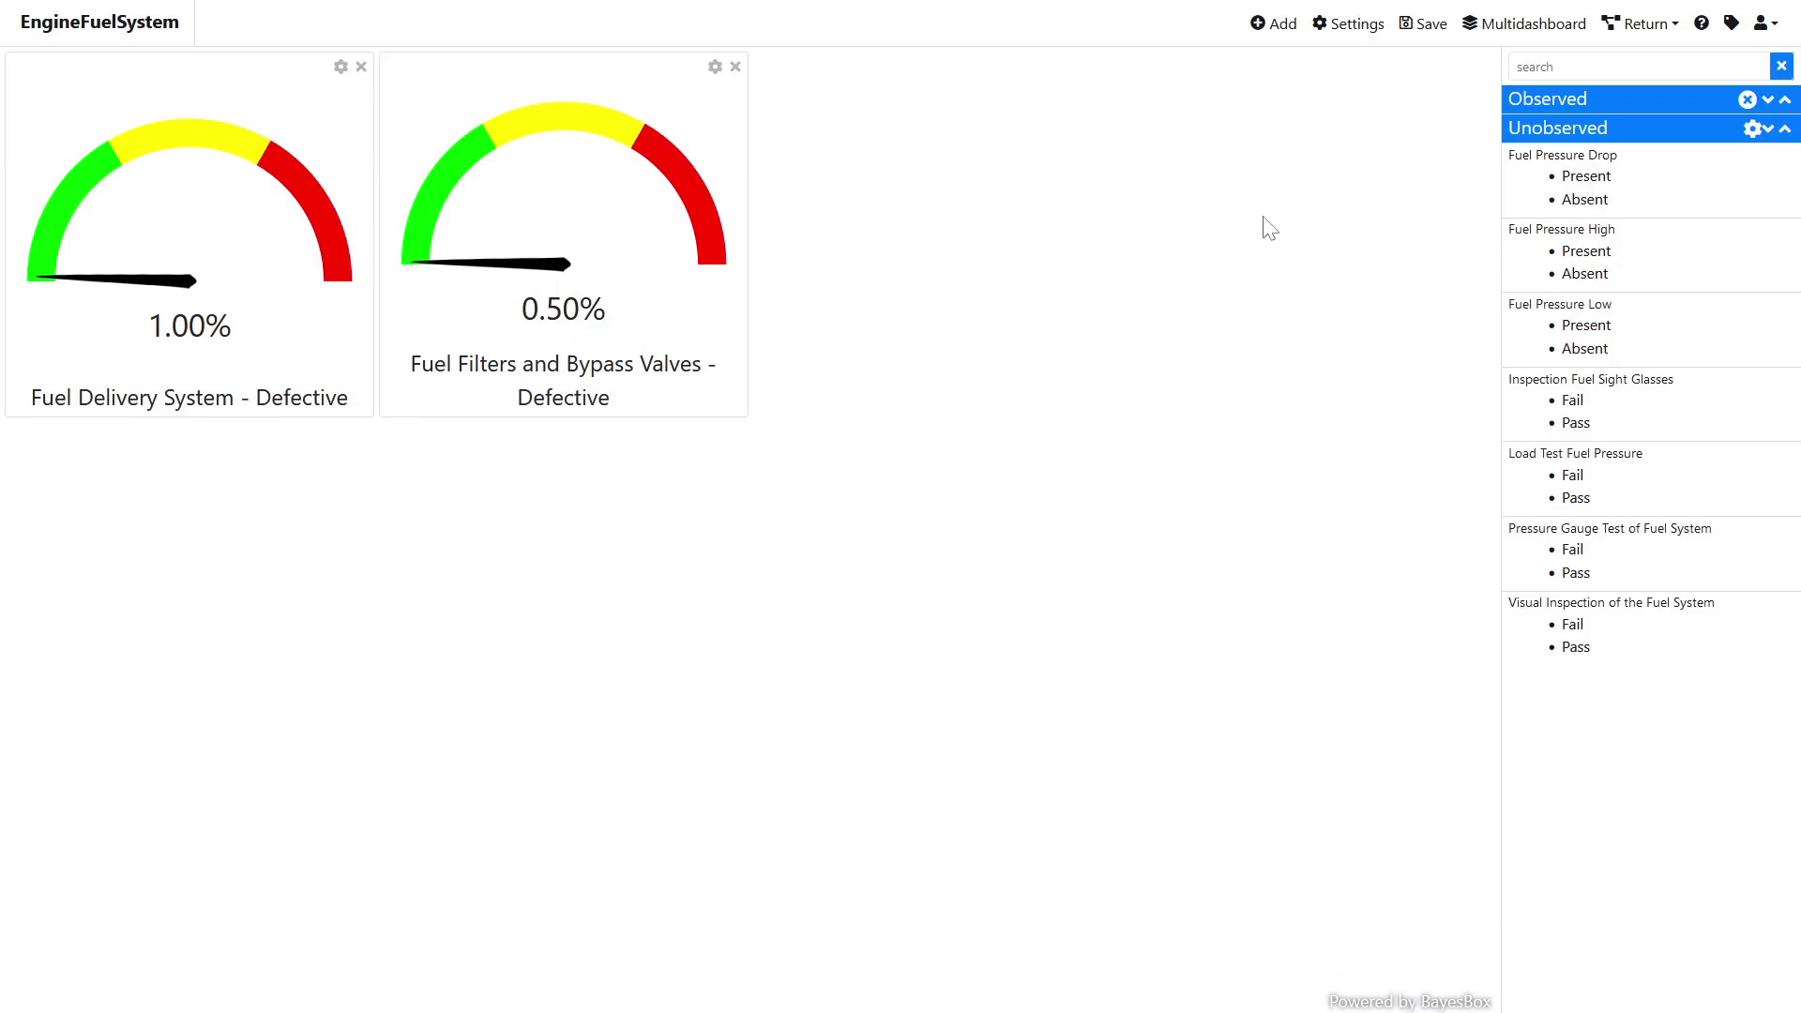
click(1341, 28)
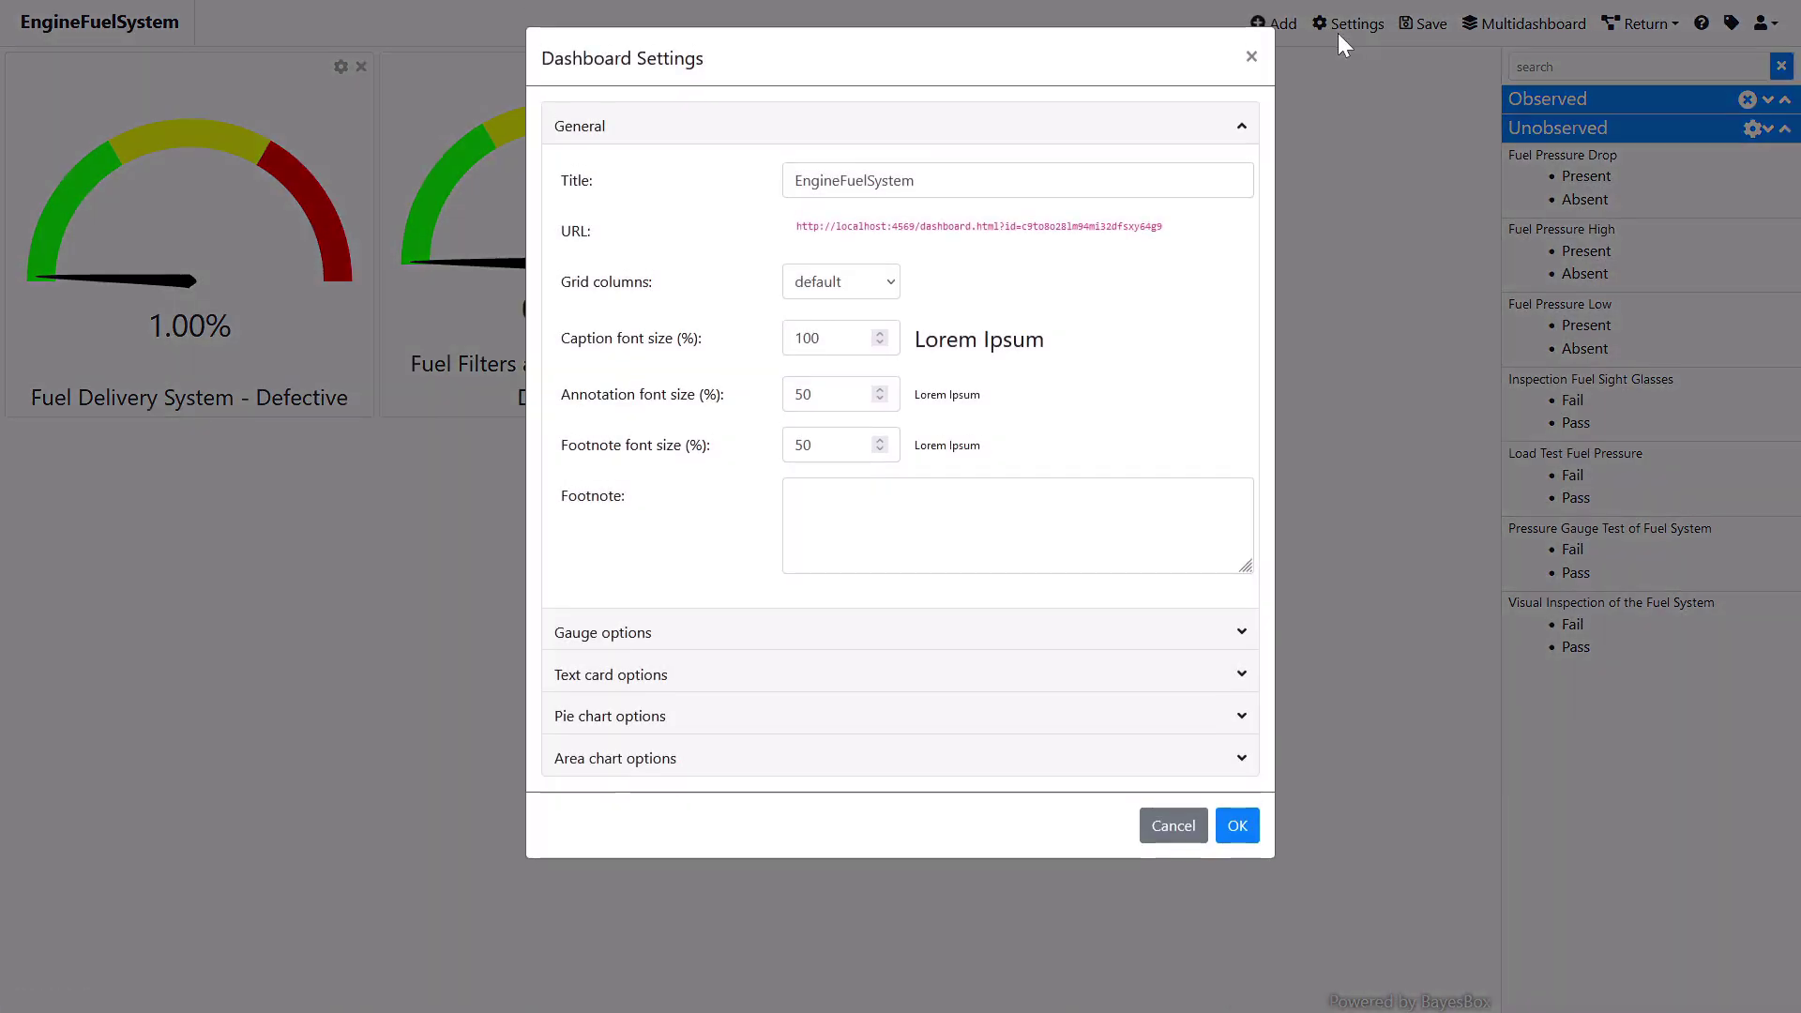
click(1190, 633)
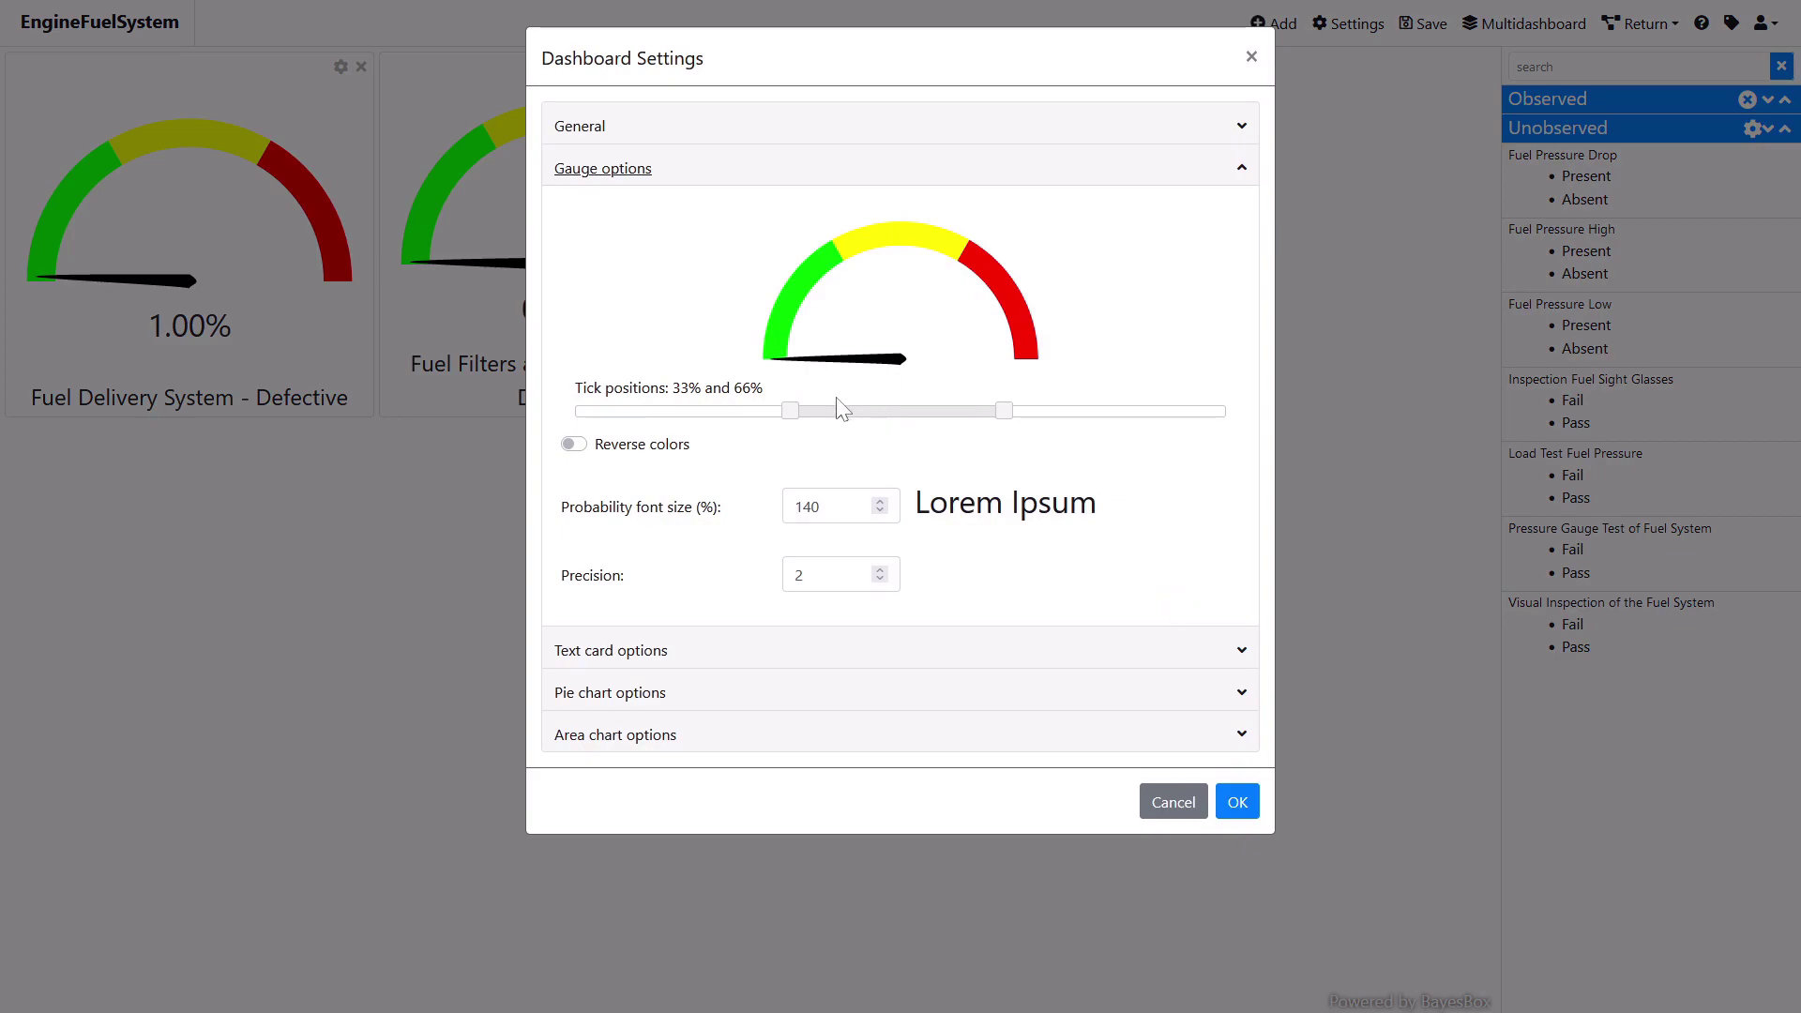
drag(789, 412, 707, 410)
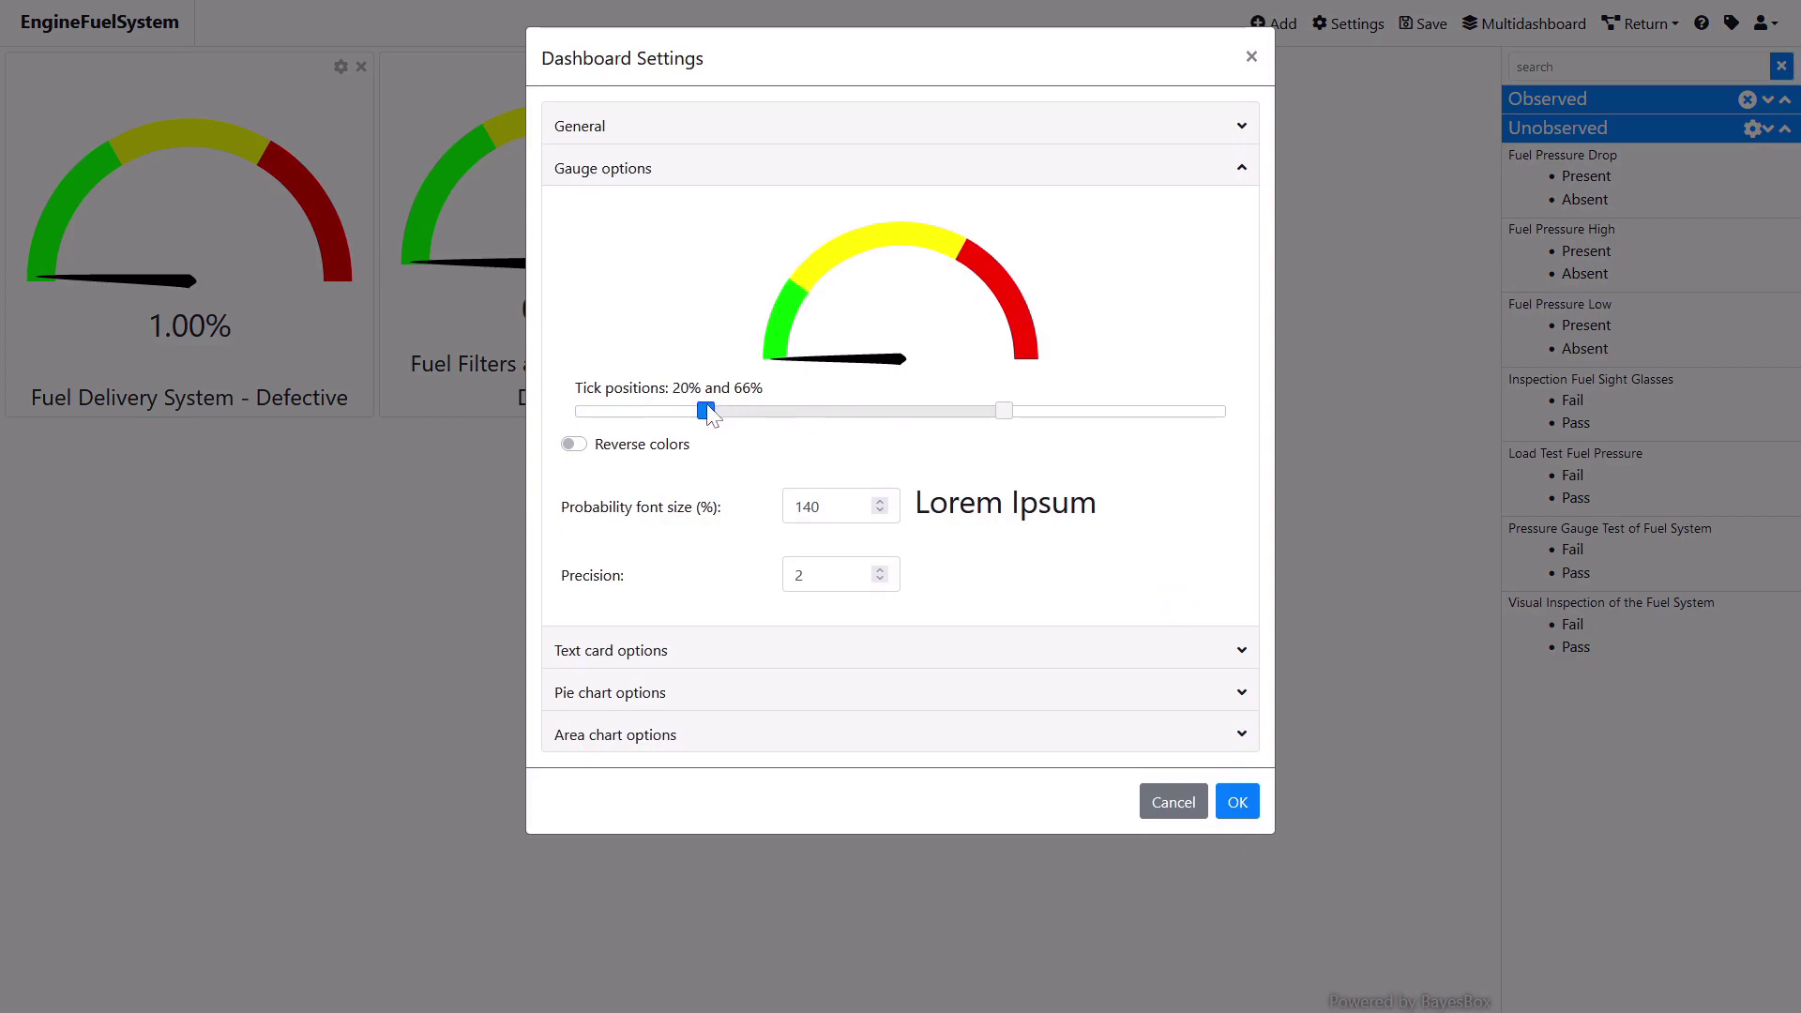
drag(1004, 412, 907, 414)
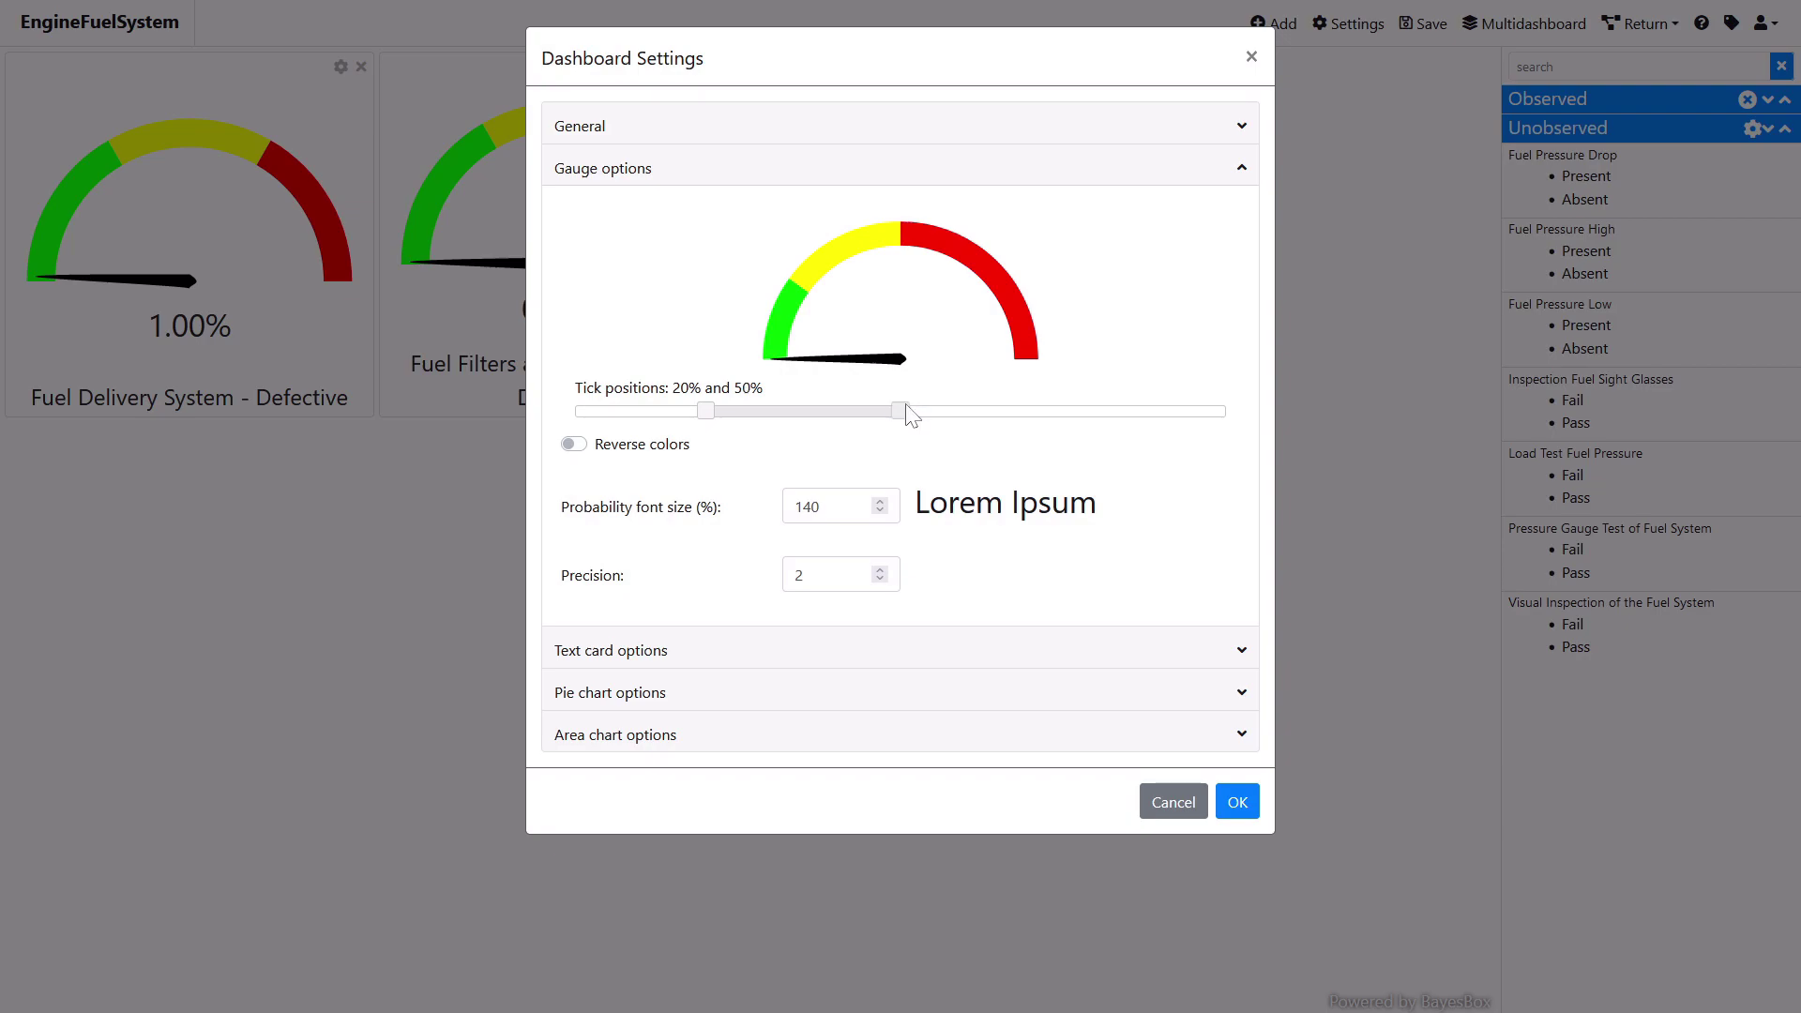
Step: Set the dashboard grid to 2 columns and apply the settings
click(999, 138)
click(882, 292)
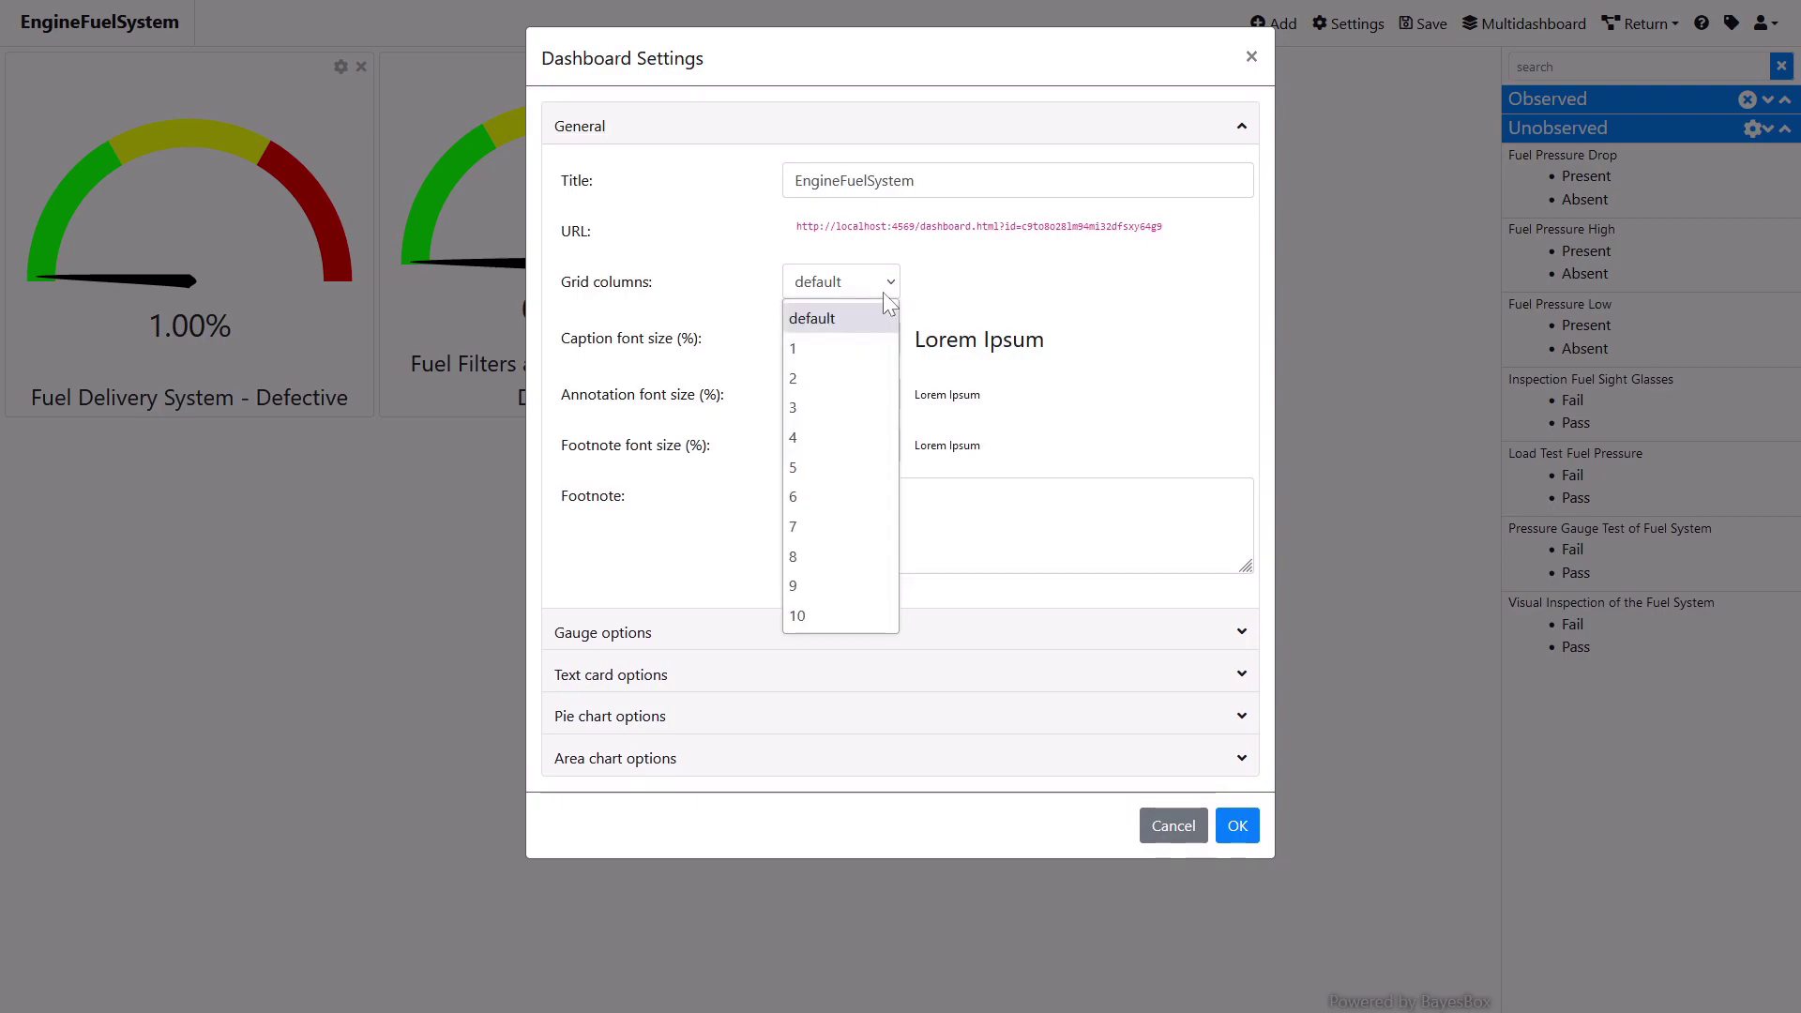
click(825, 378)
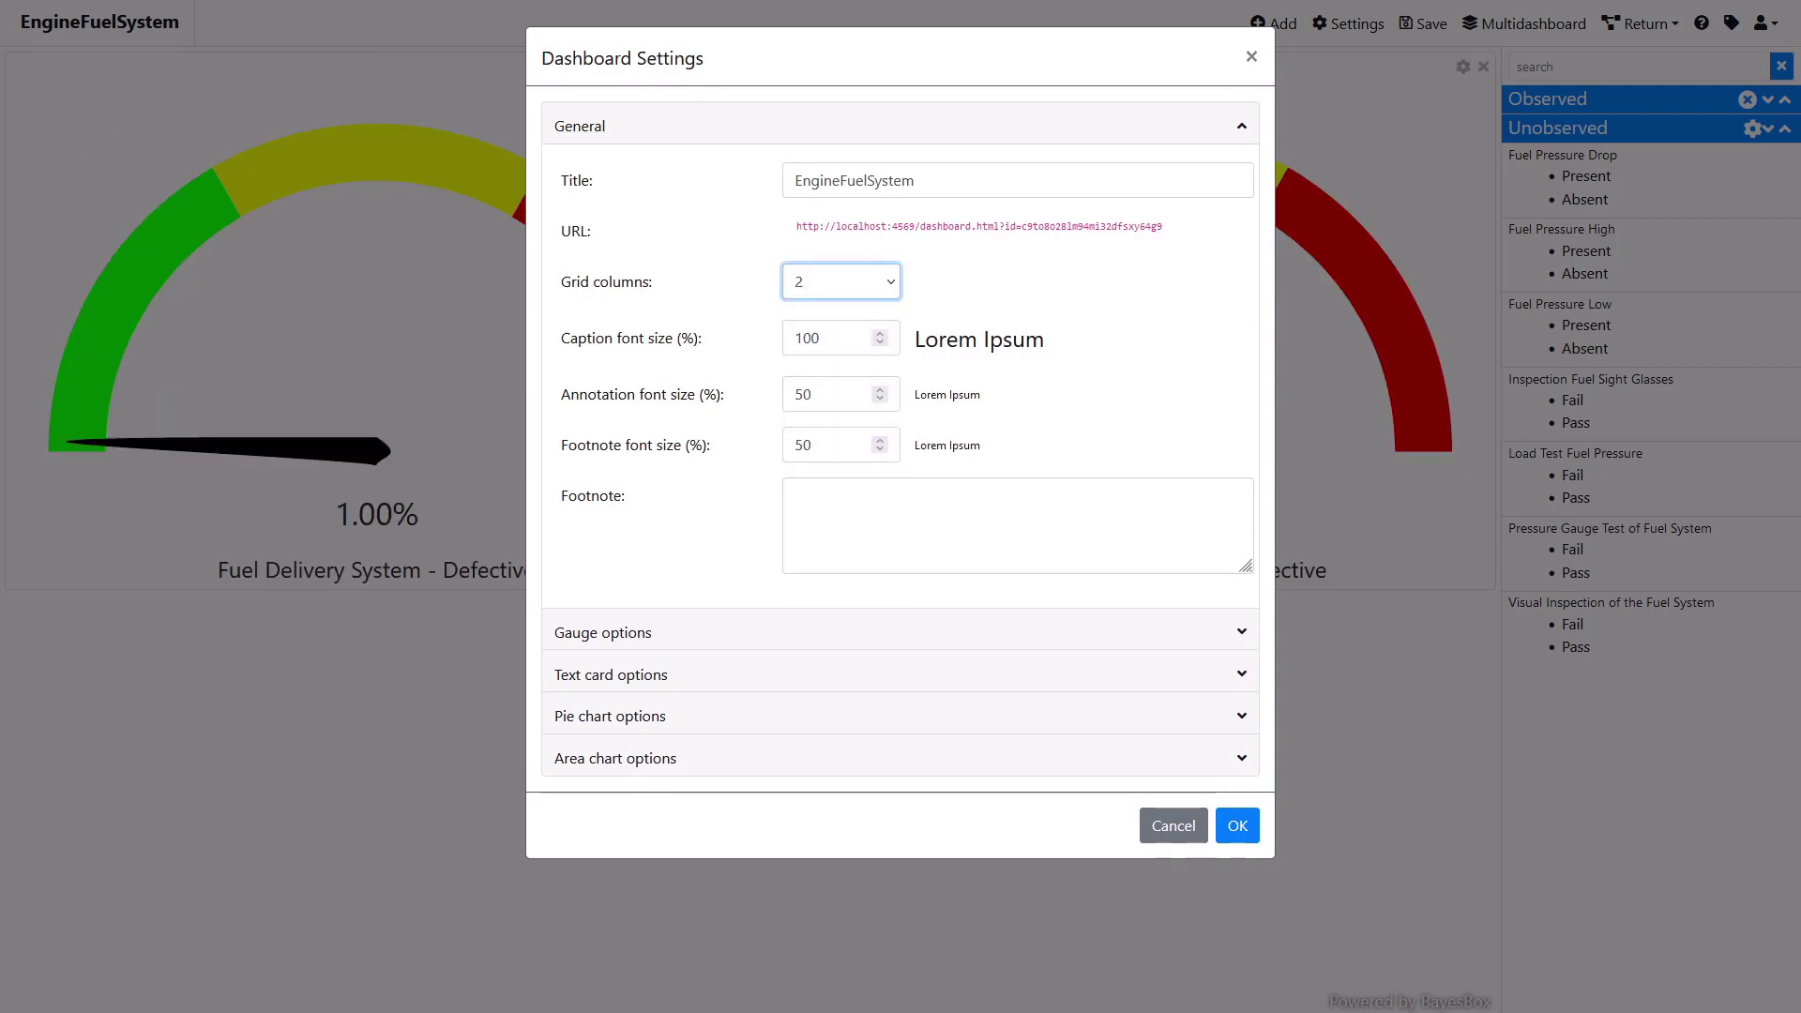
click(1238, 827)
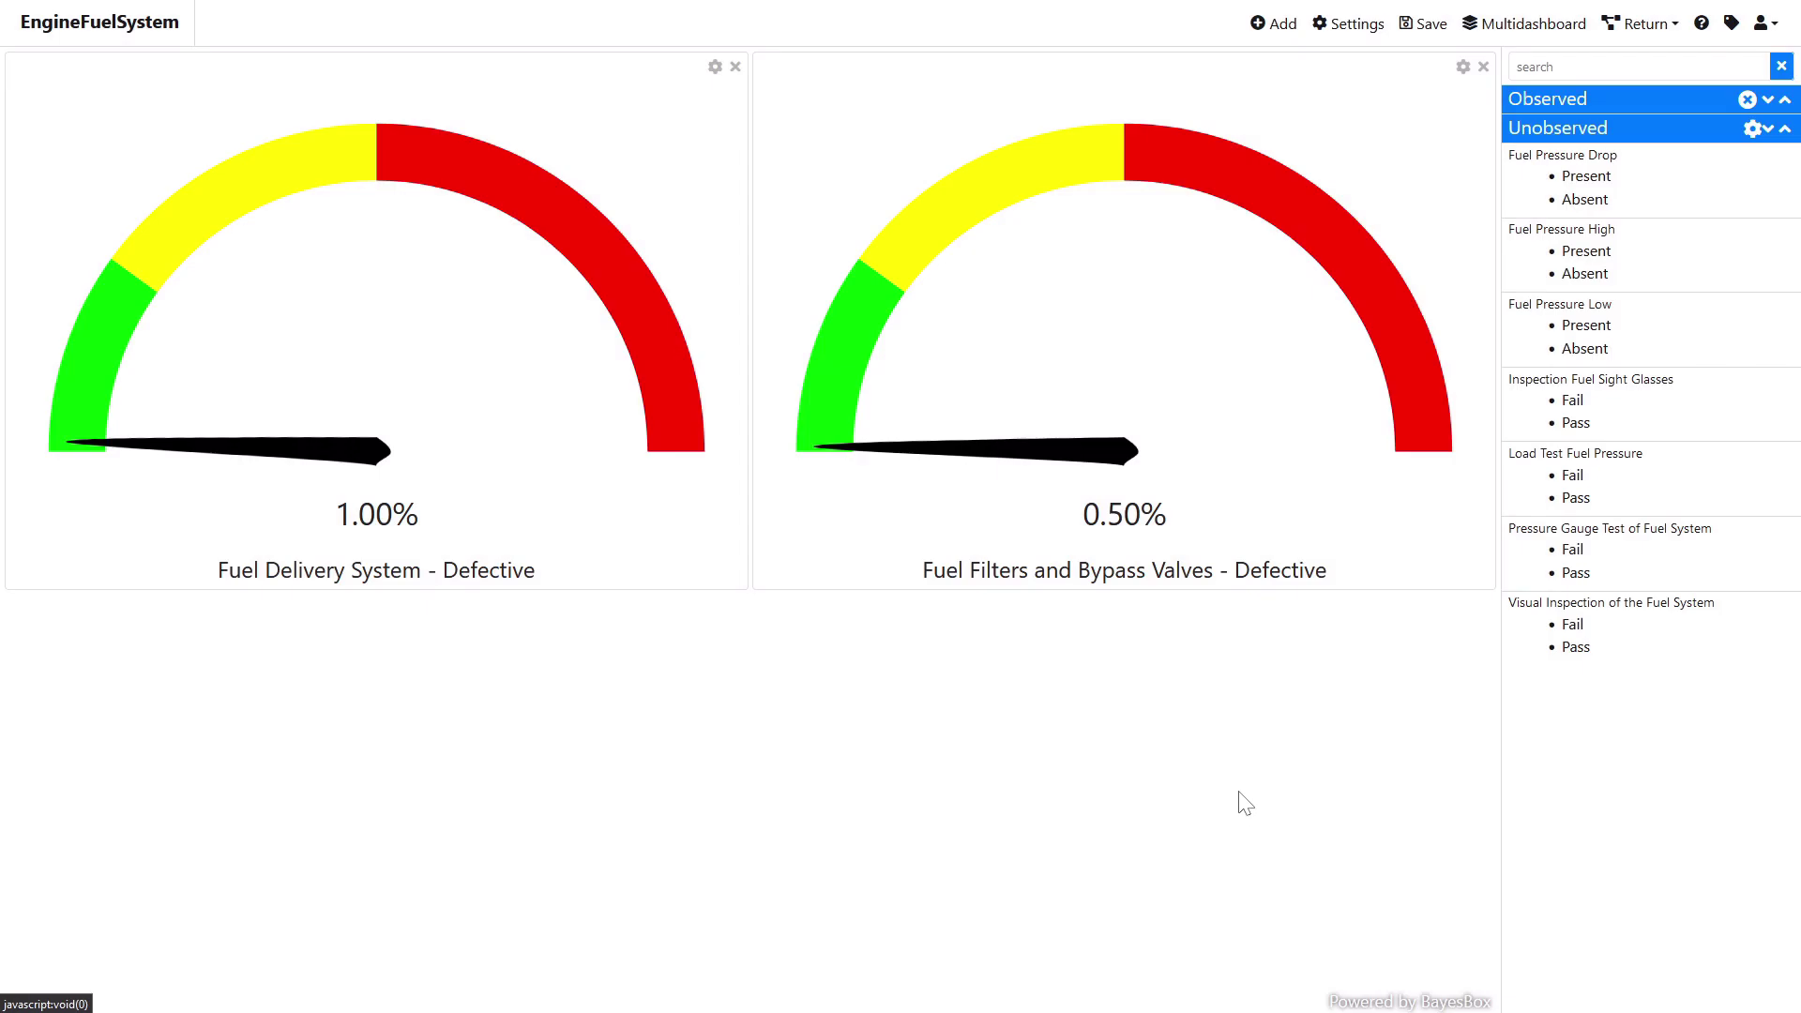
Step: Title the Fuel Filters gauge 'Defective Fuel Filters and Bypass Valves' with annotation 'Replace fuel filter and check Bypass Valves'
click(1462, 66)
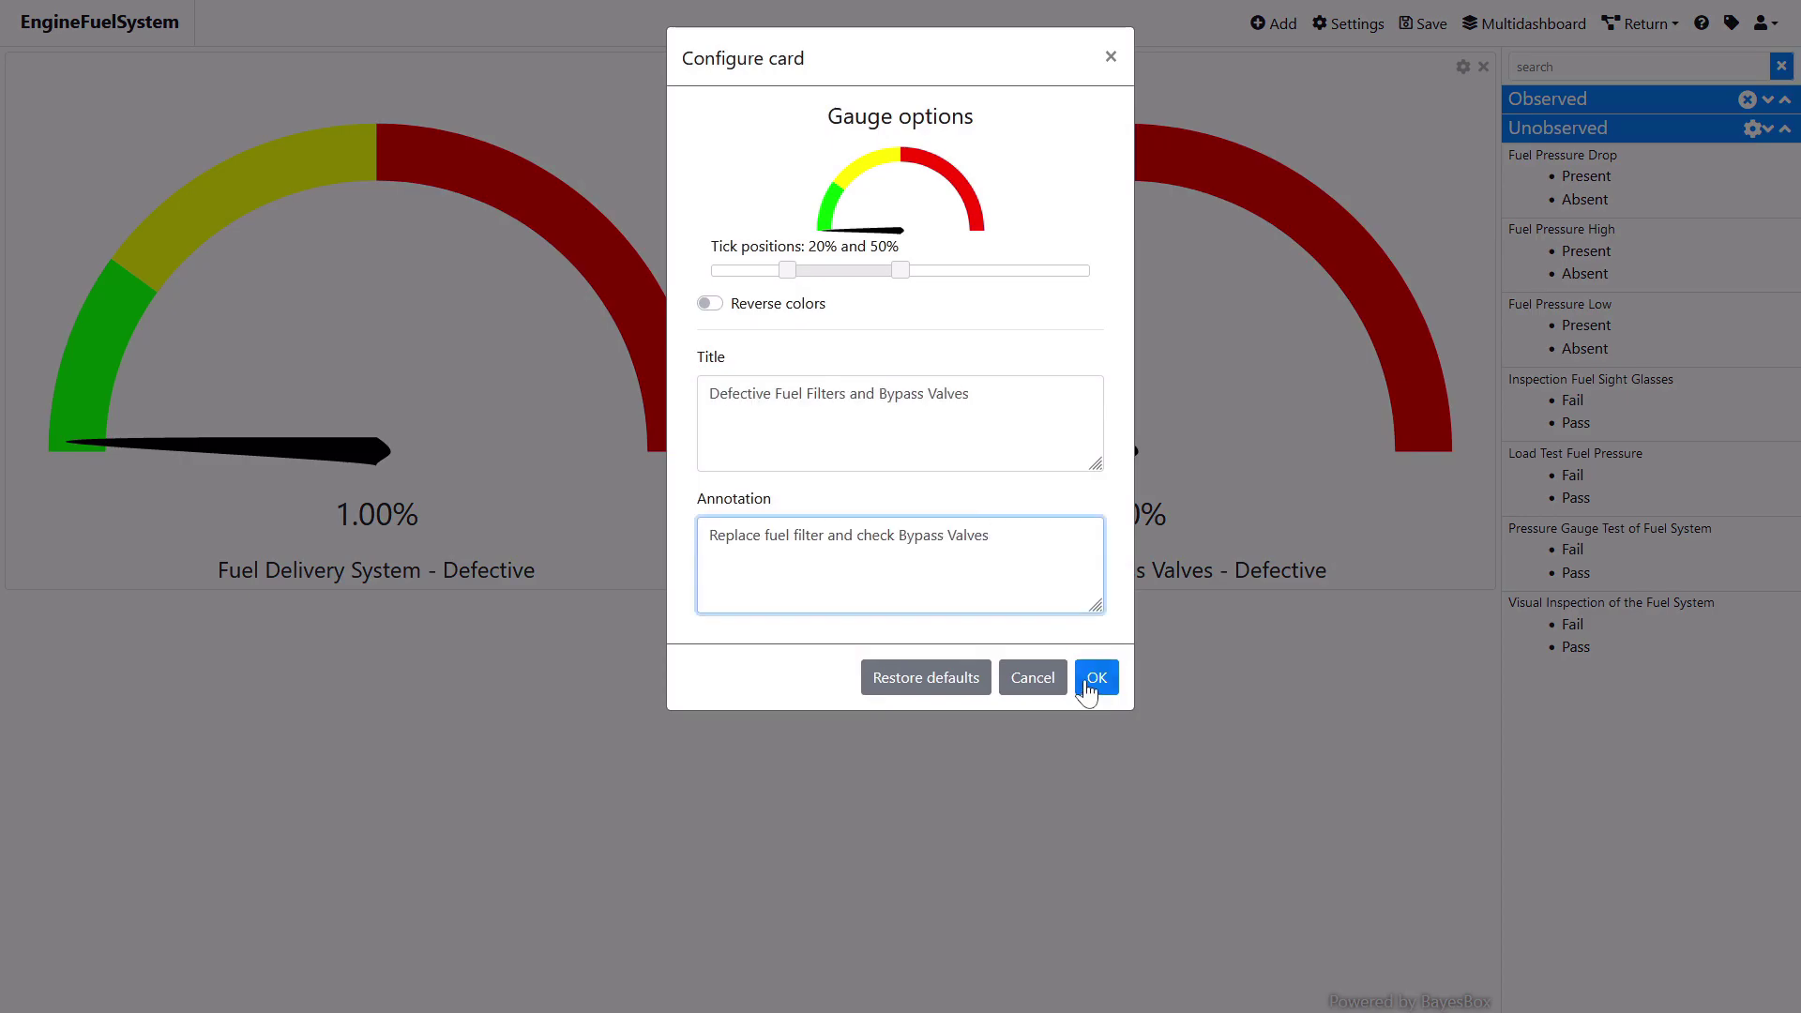
click(1095, 679)
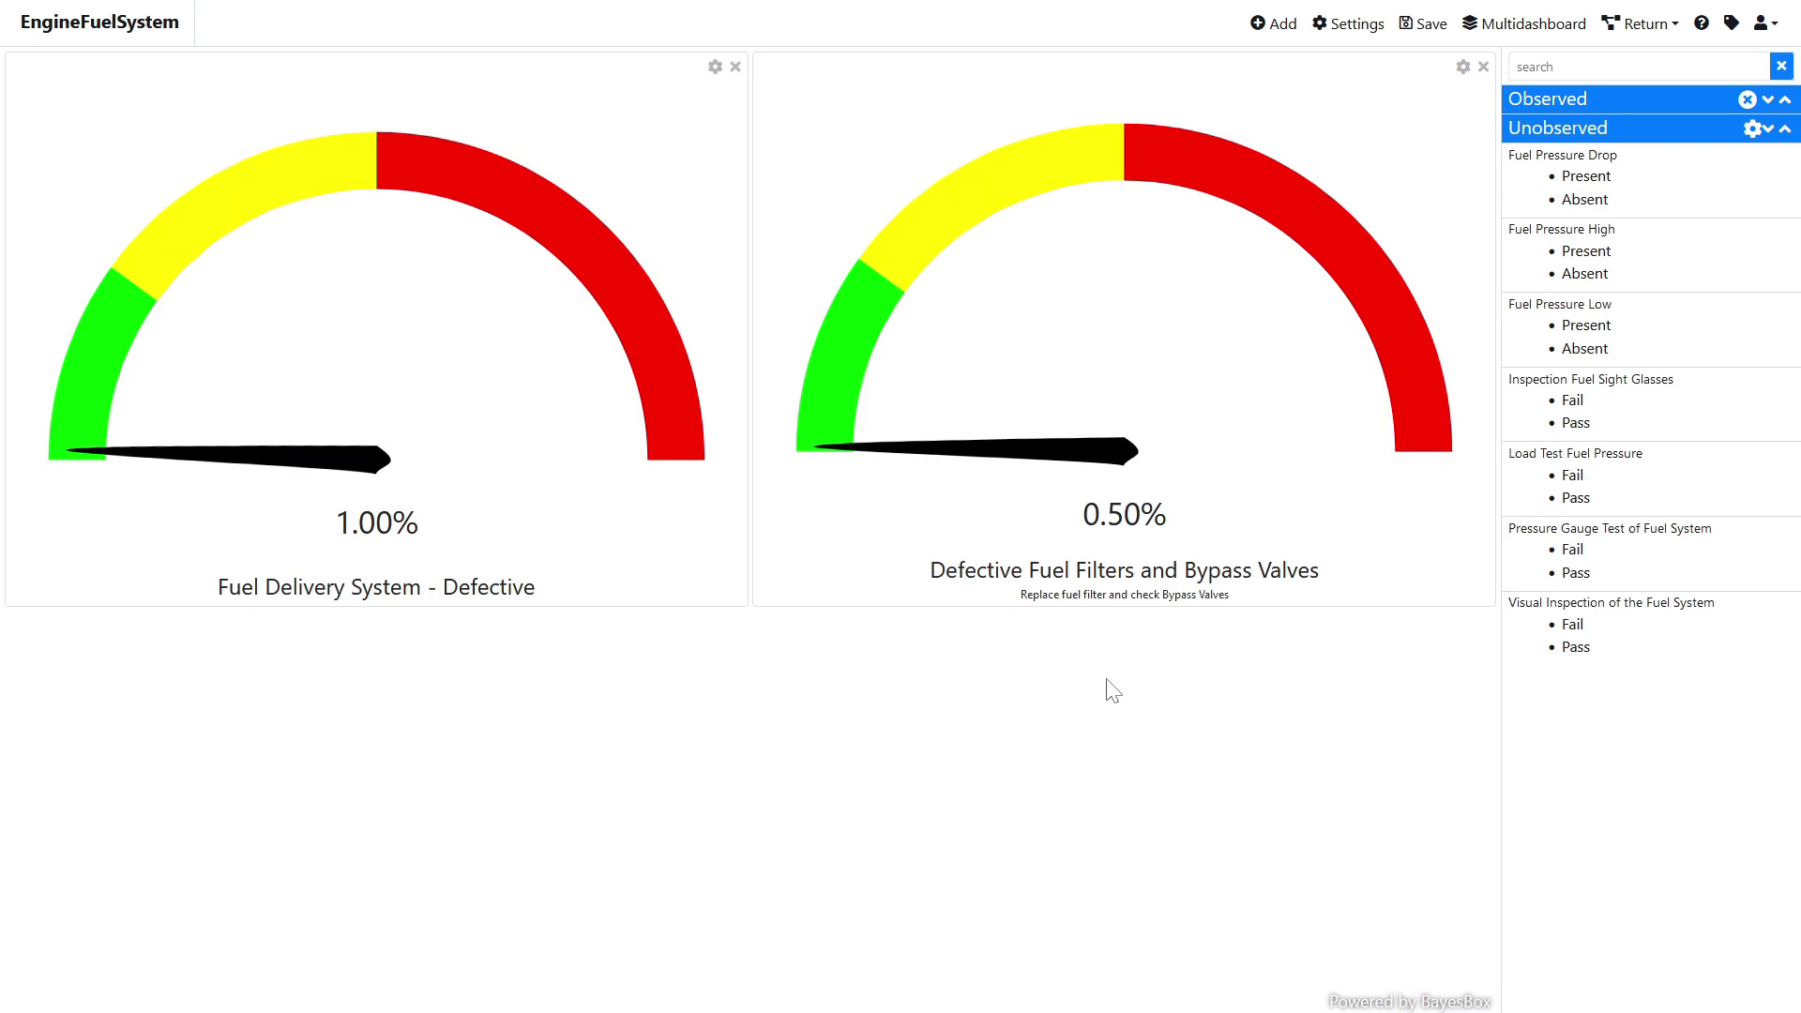
click(1583, 176)
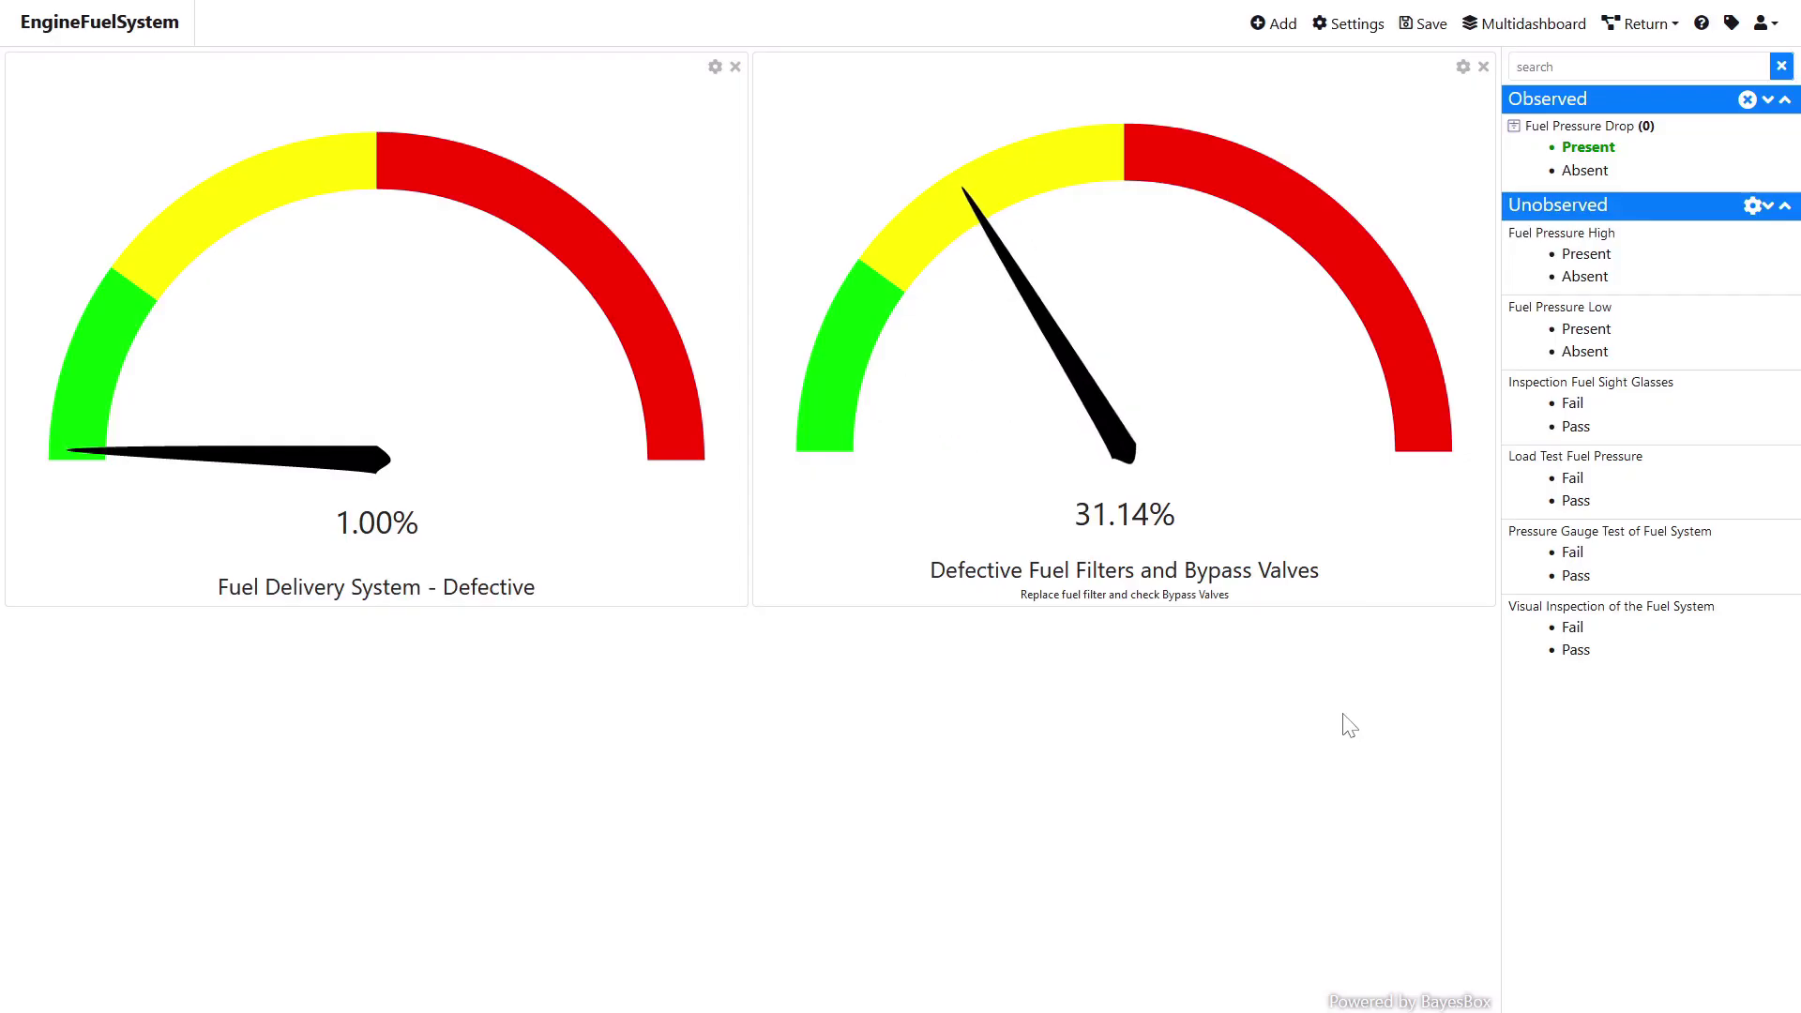
click(1571, 332)
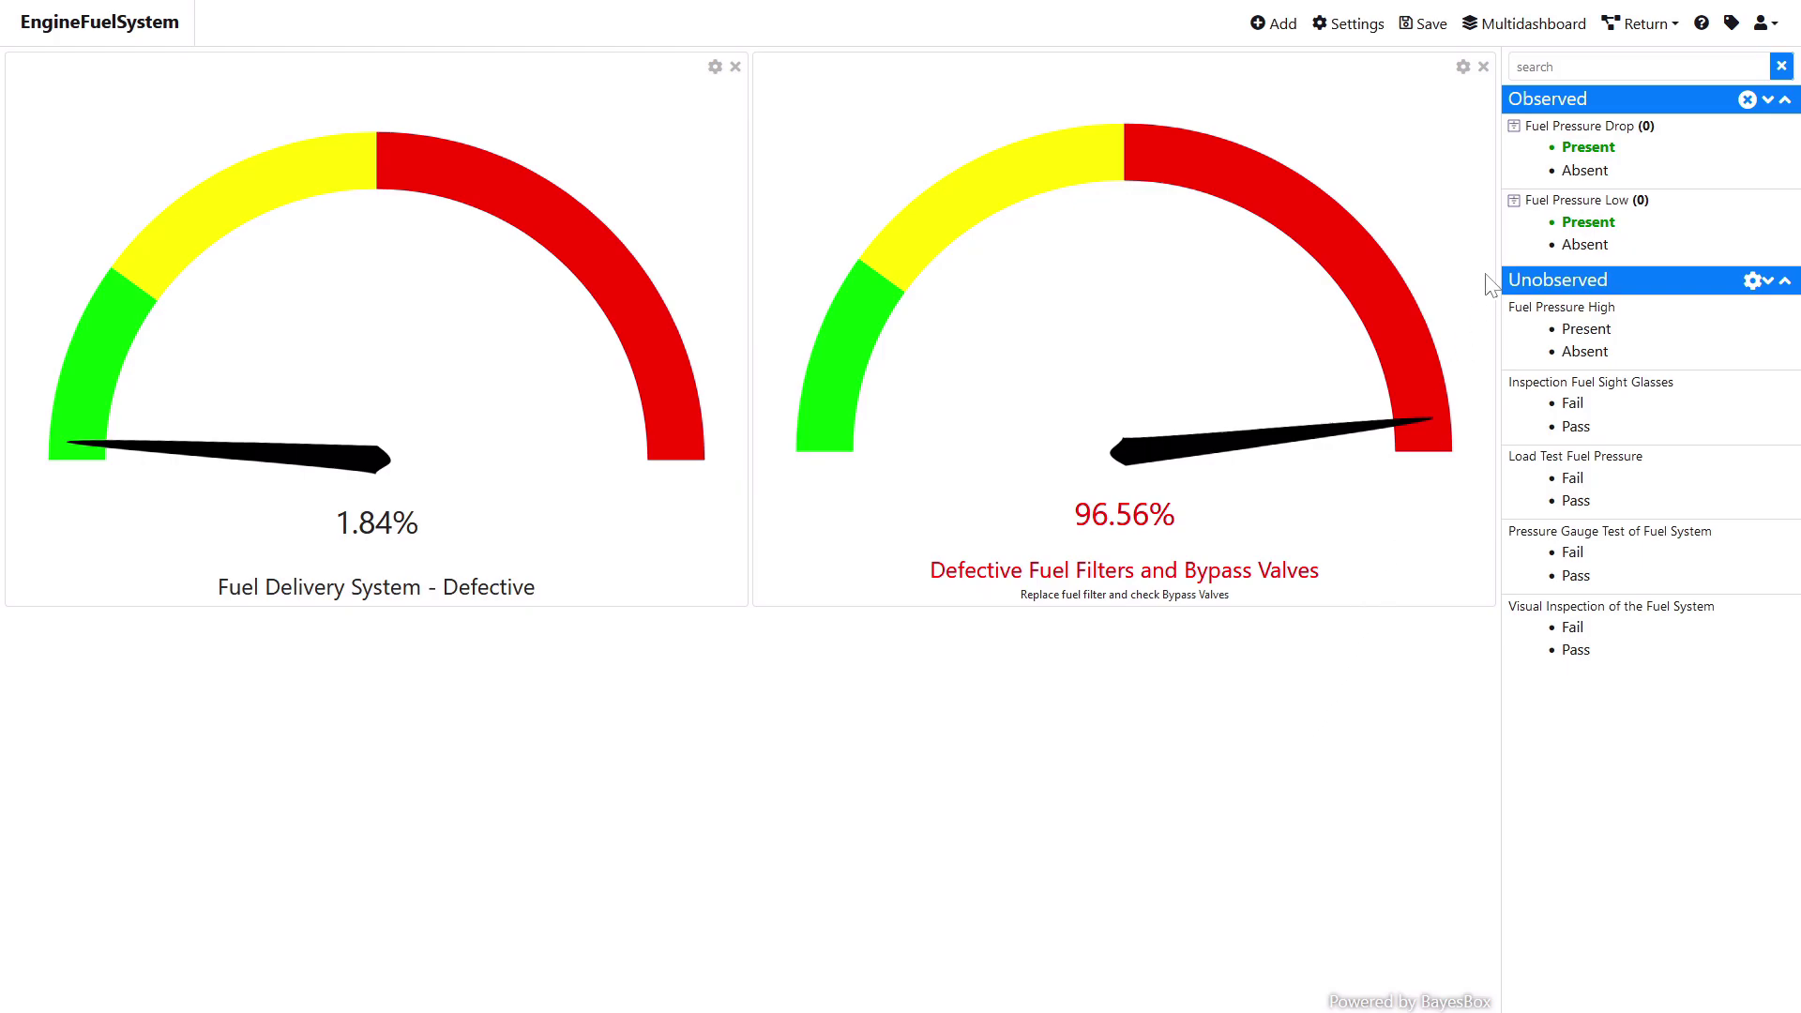
click(1576, 148)
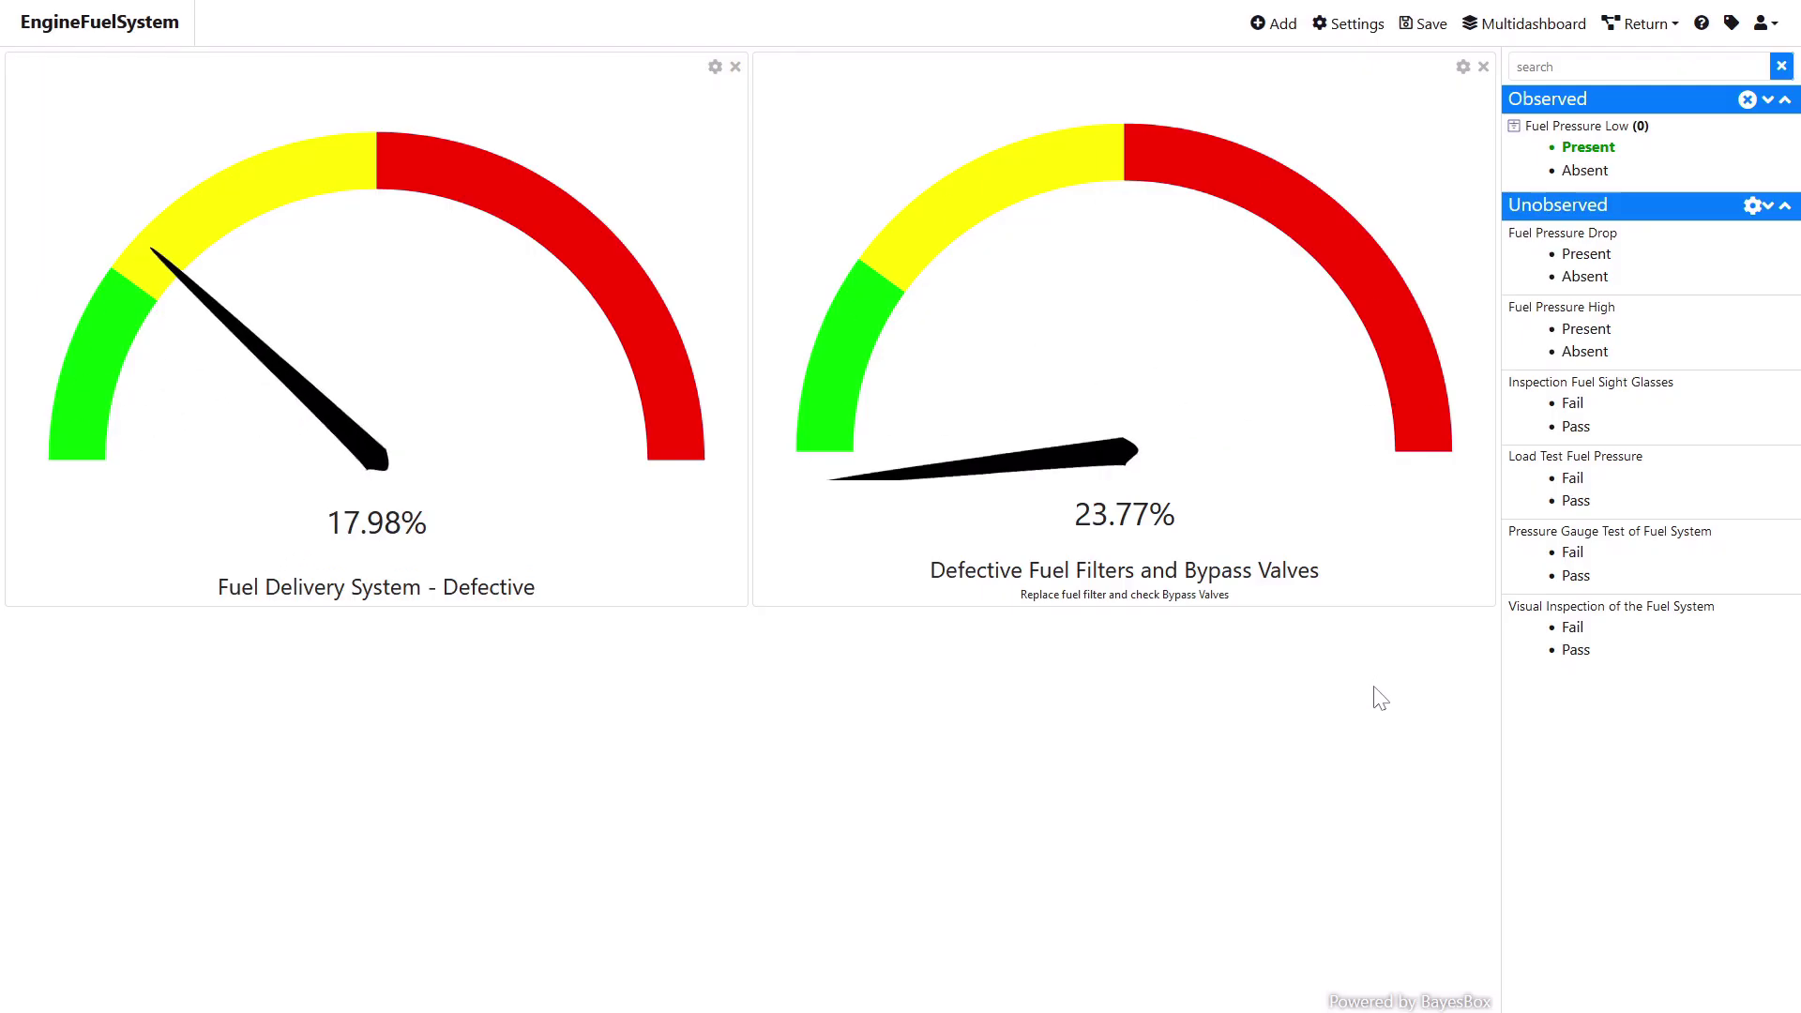
click(1585, 328)
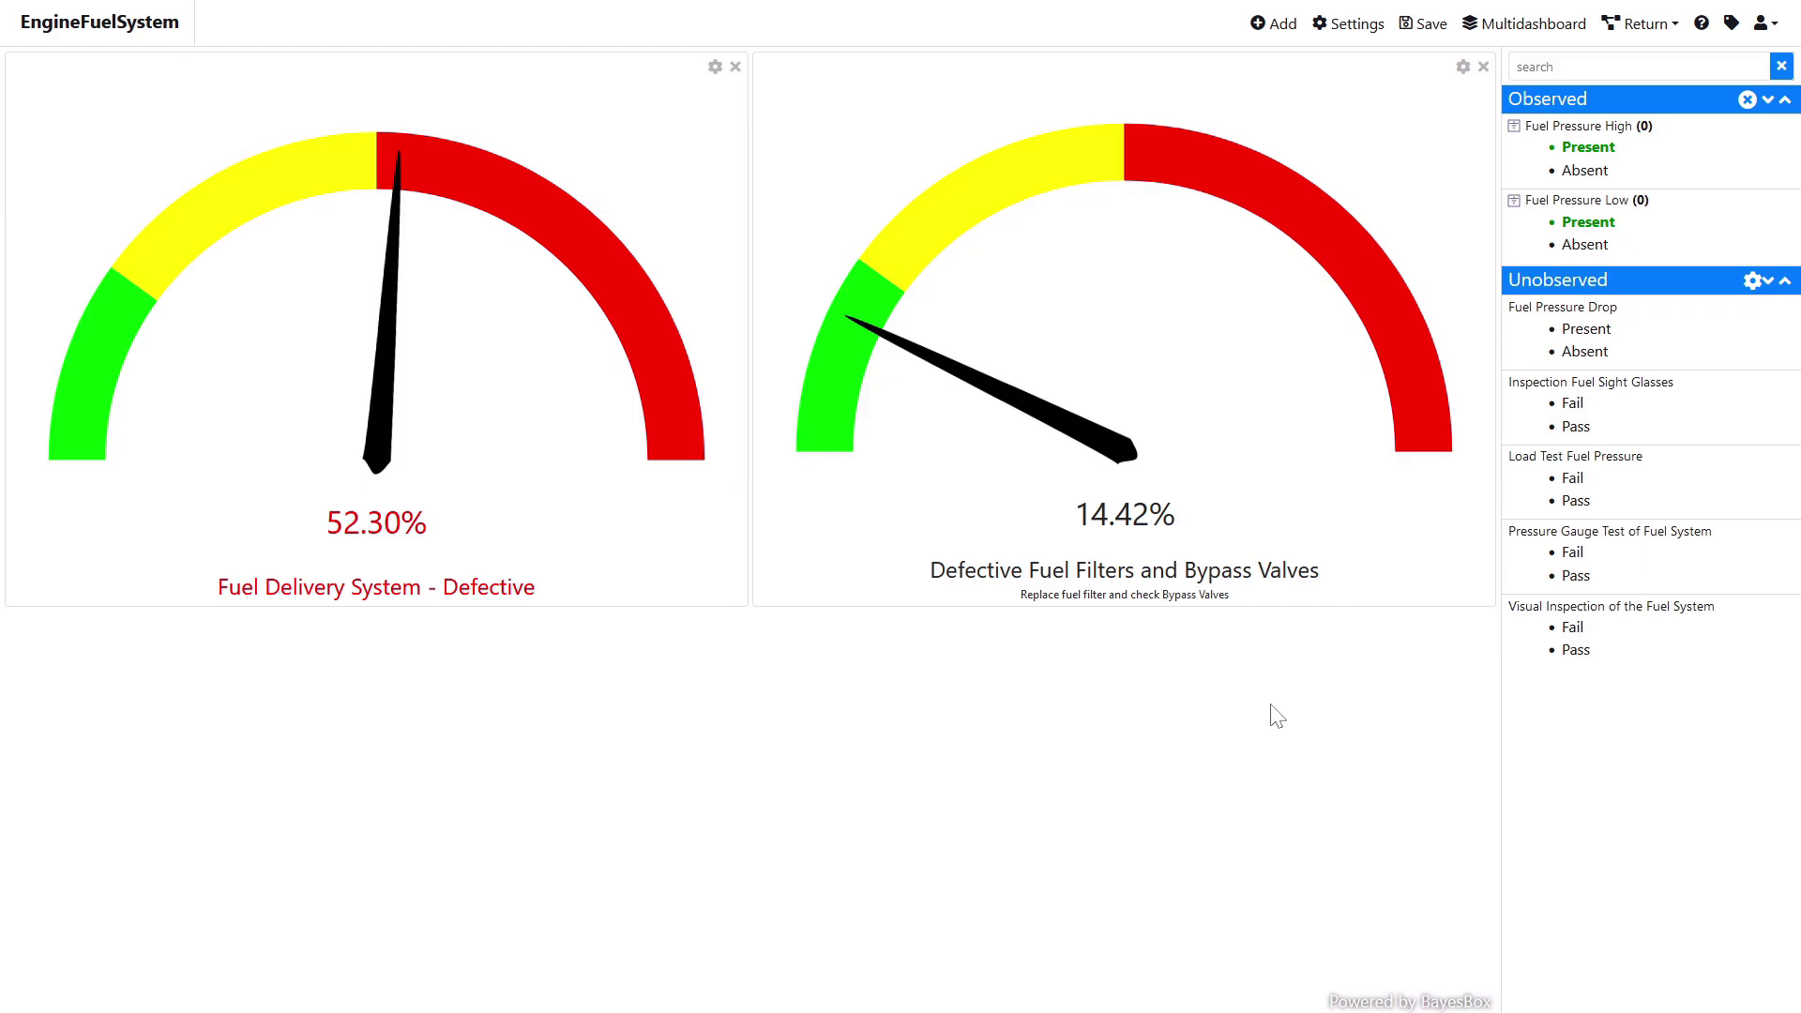
click(1746, 101)
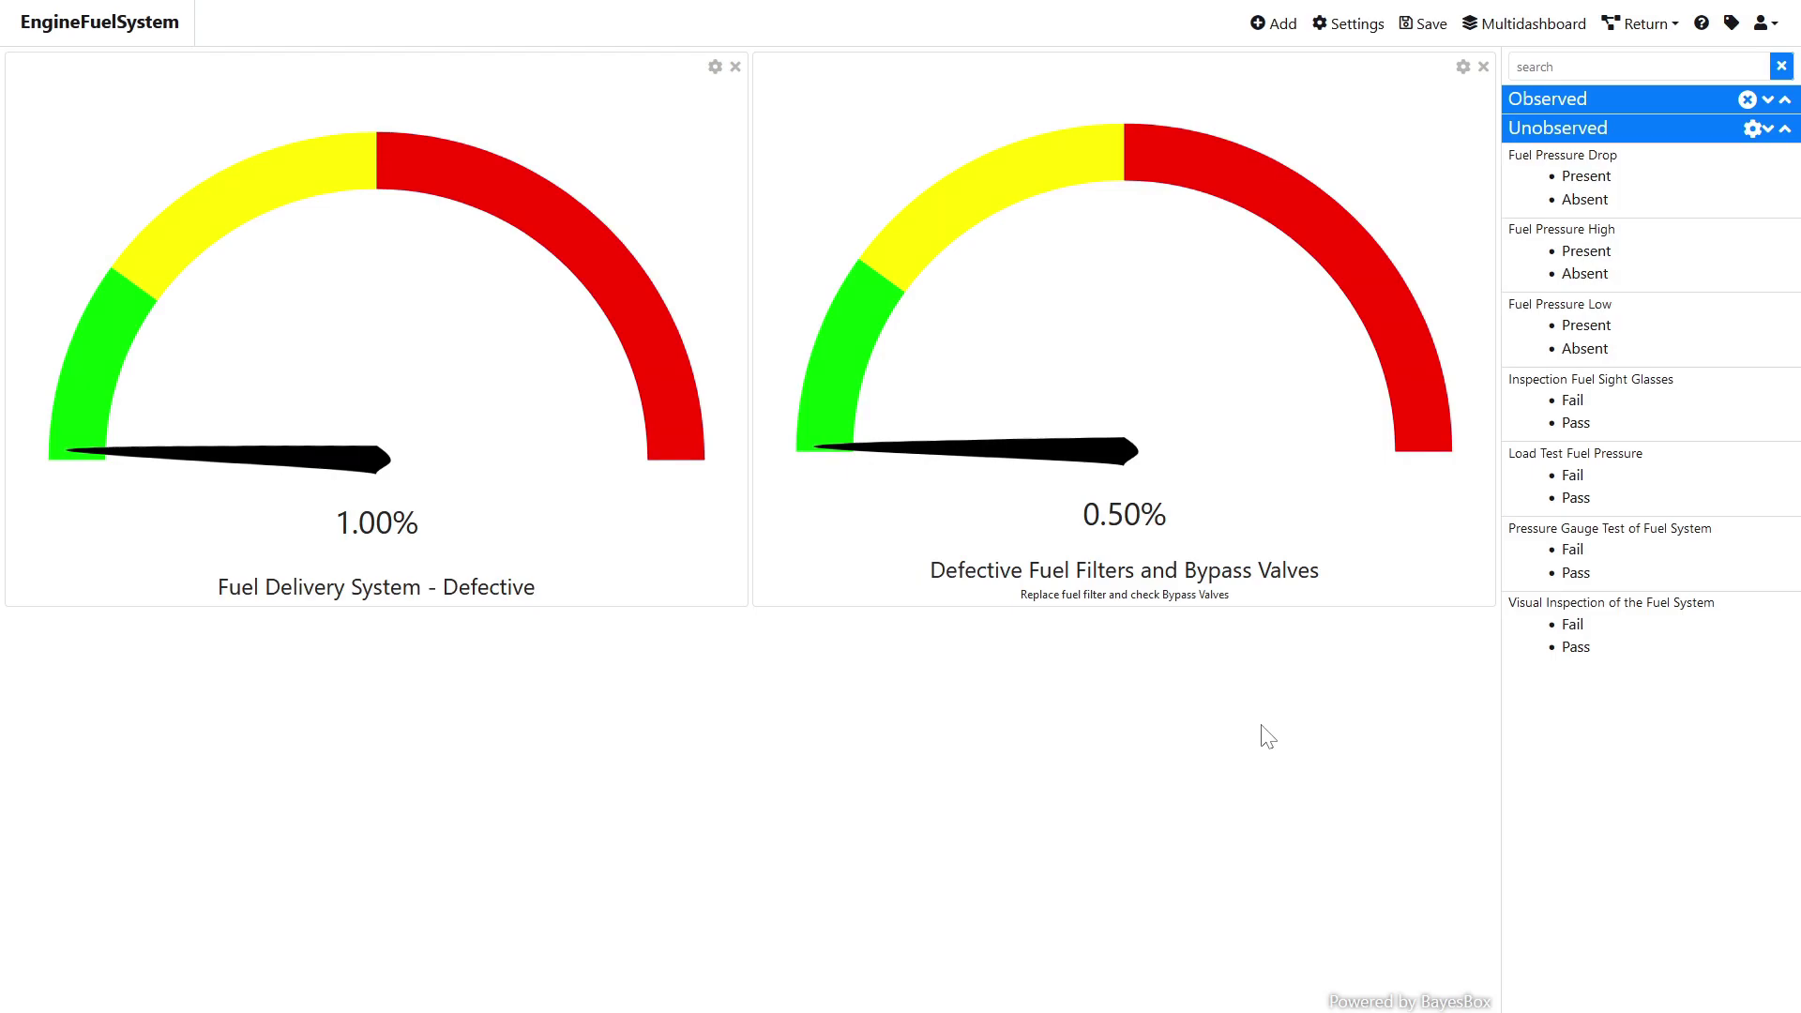
Step: Save the EngineFuelSystem dashboard
click(1421, 42)
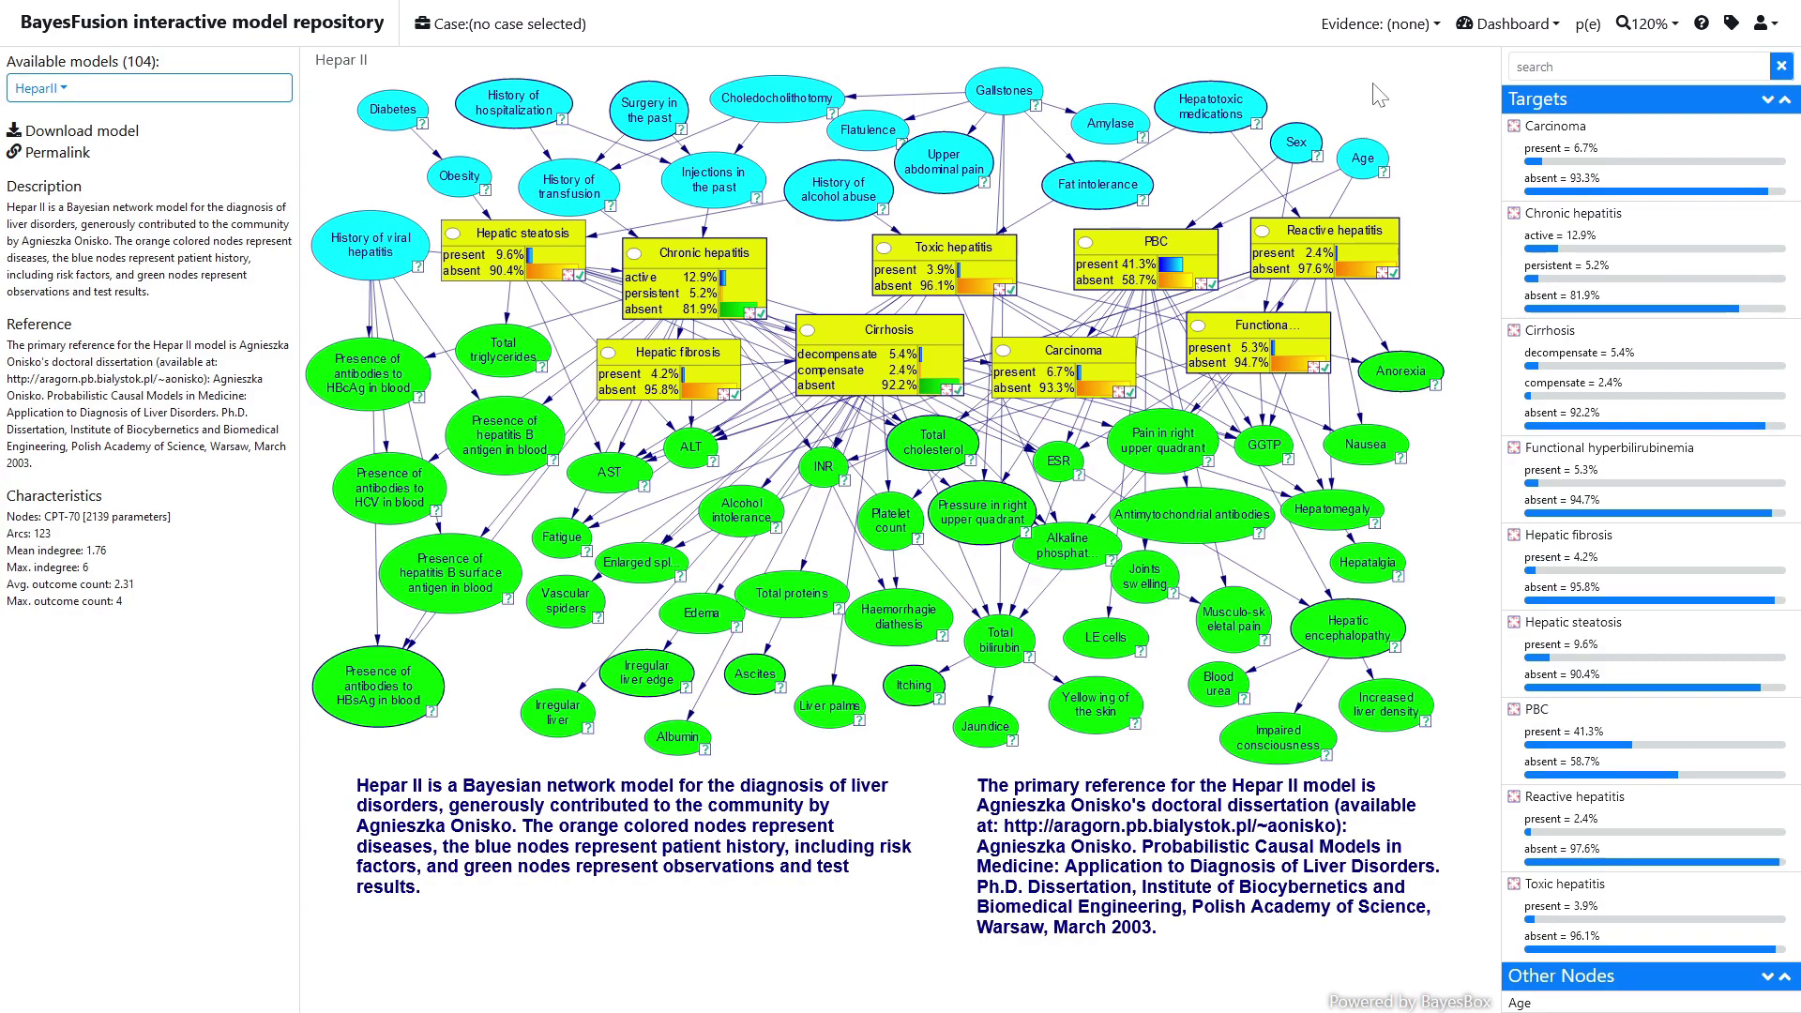
Step: Create a new HeparII dashboard, keeping the default name
click(1482, 35)
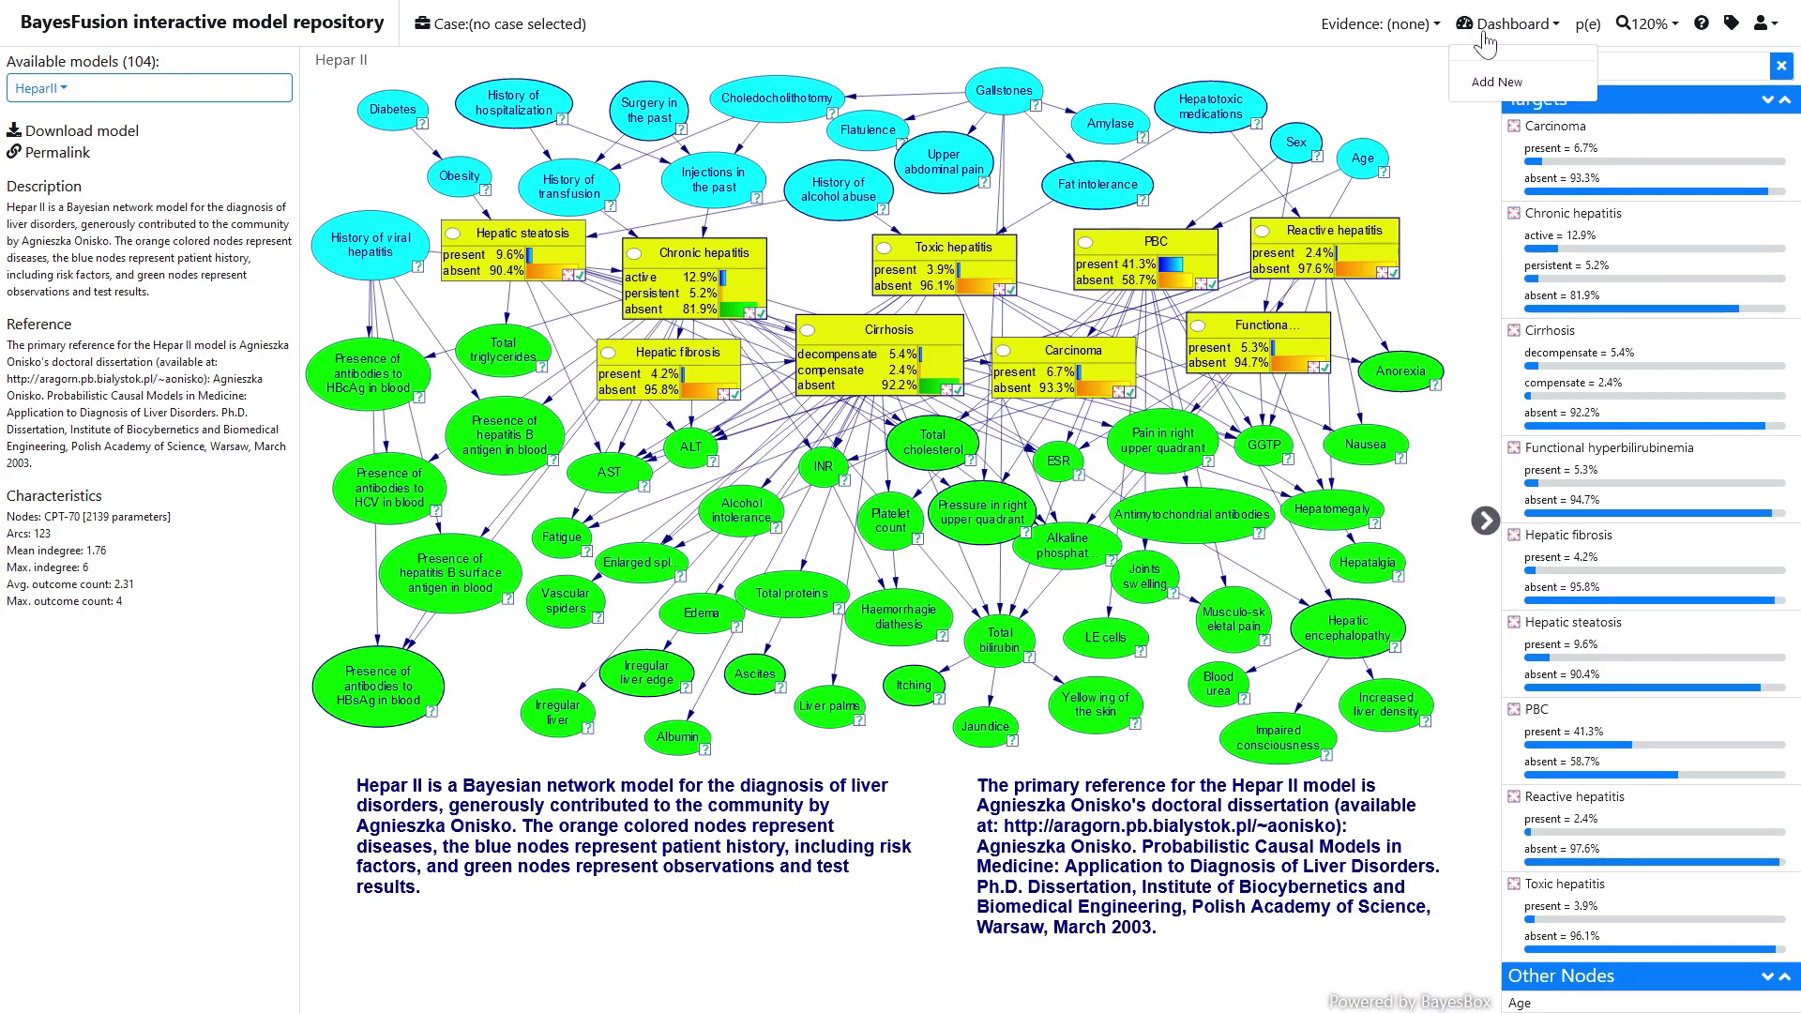
click(1485, 84)
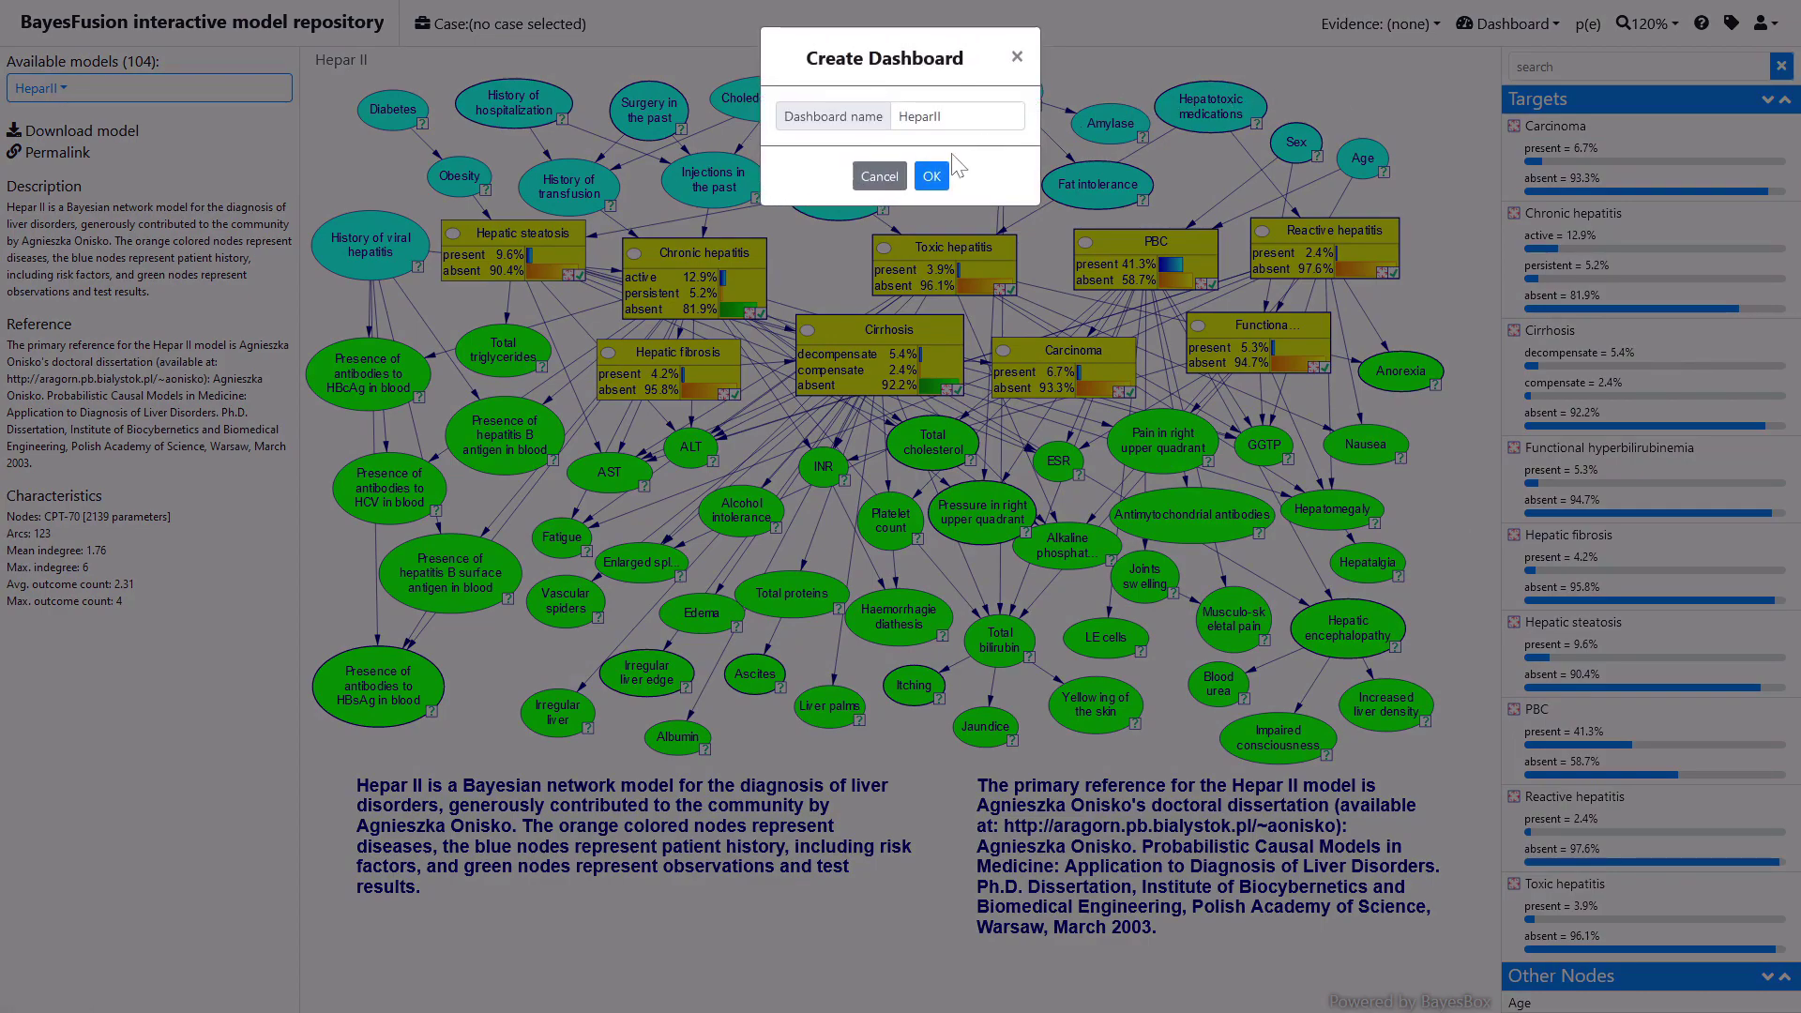
click(931, 178)
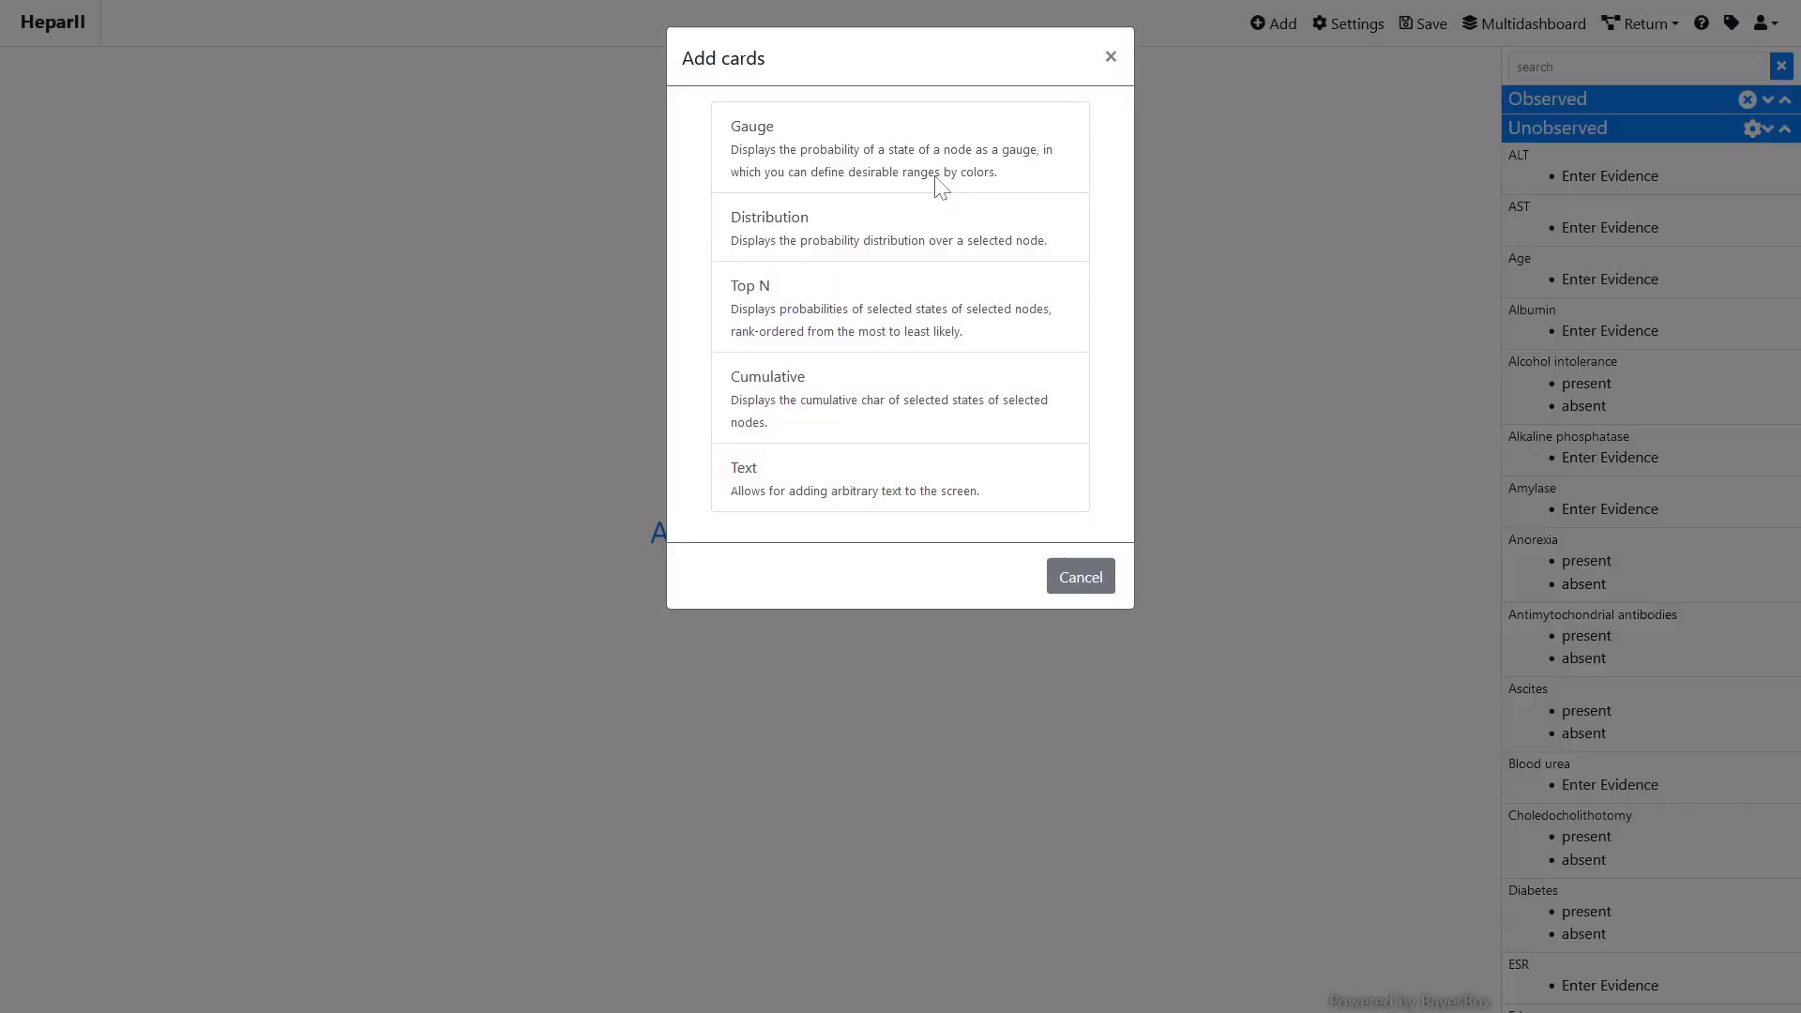
Step: Start a TopN card with Carcinoma present, both Chronic hepatitis states and both Cirrhosis states
click(896, 314)
click(778, 436)
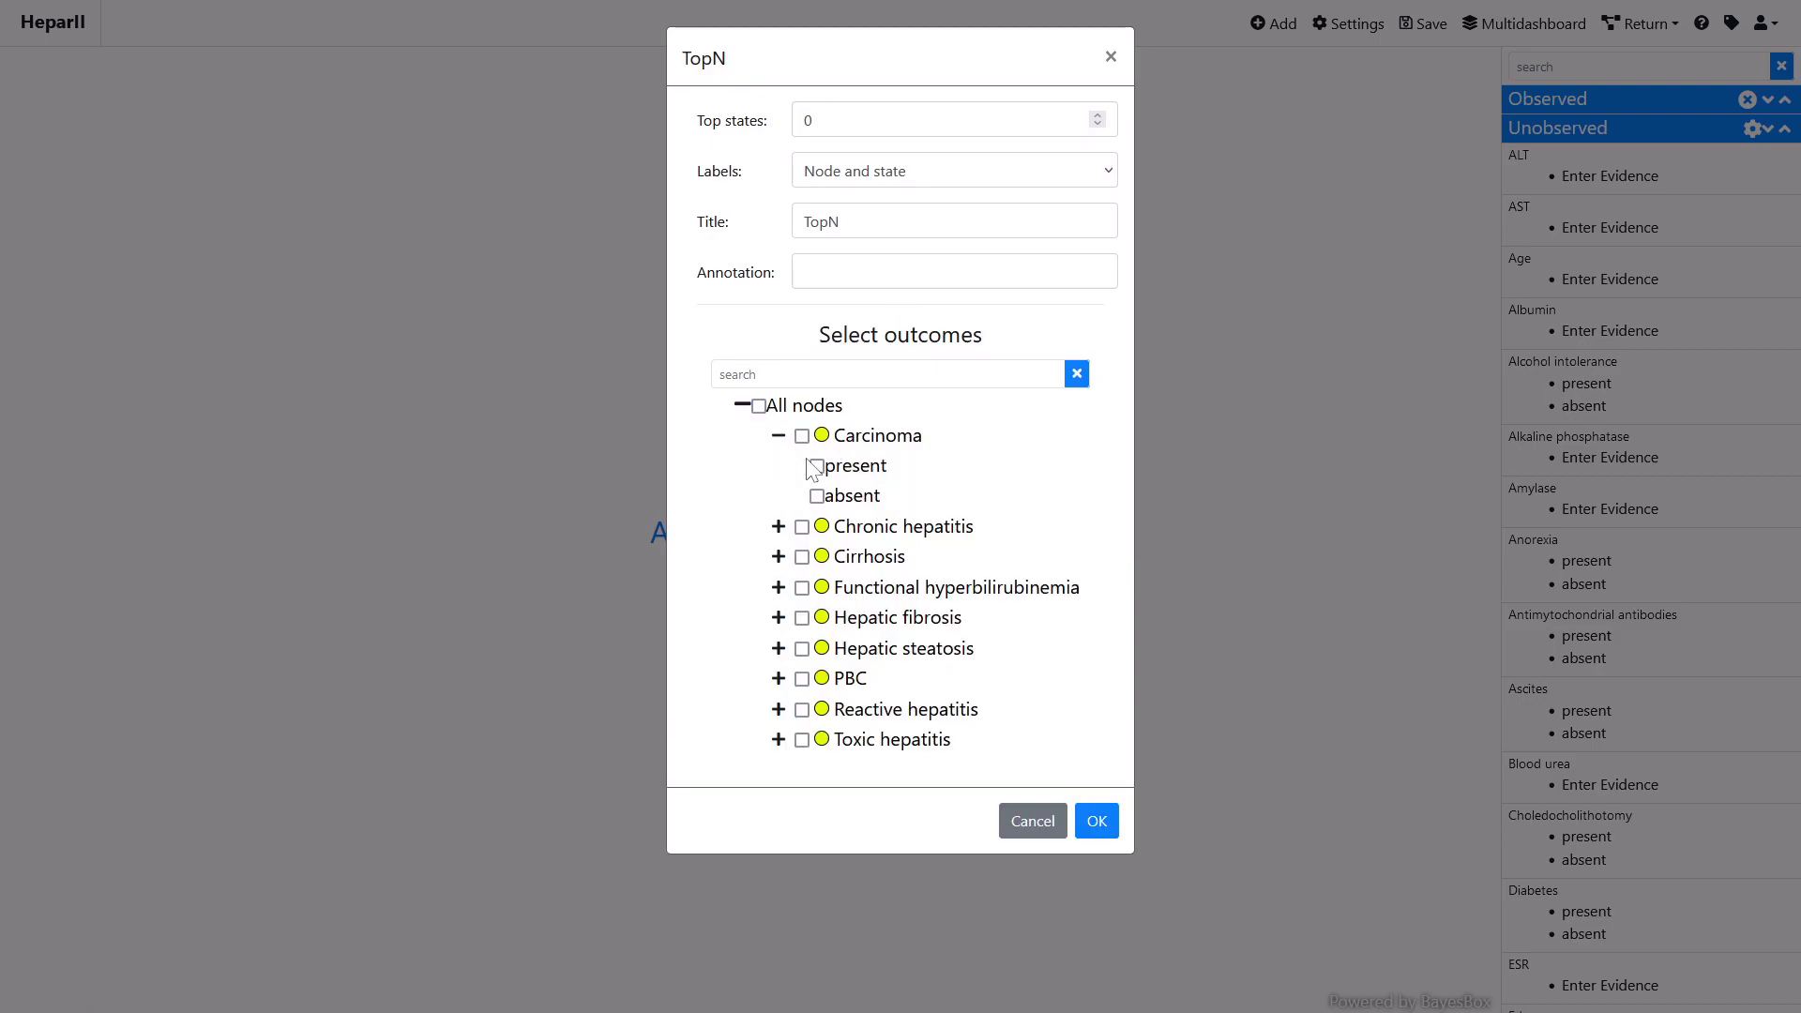
click(816, 465)
click(777, 526)
click(816, 557)
click(816, 587)
click(778, 646)
click(816, 676)
click(816, 706)
Step: Add hyperbilirubinemia, fibrosis, steatosis, PBC, reactive and toxic hepatitis present, creating the top-4 chart
scroll(816, 713, down, 2)
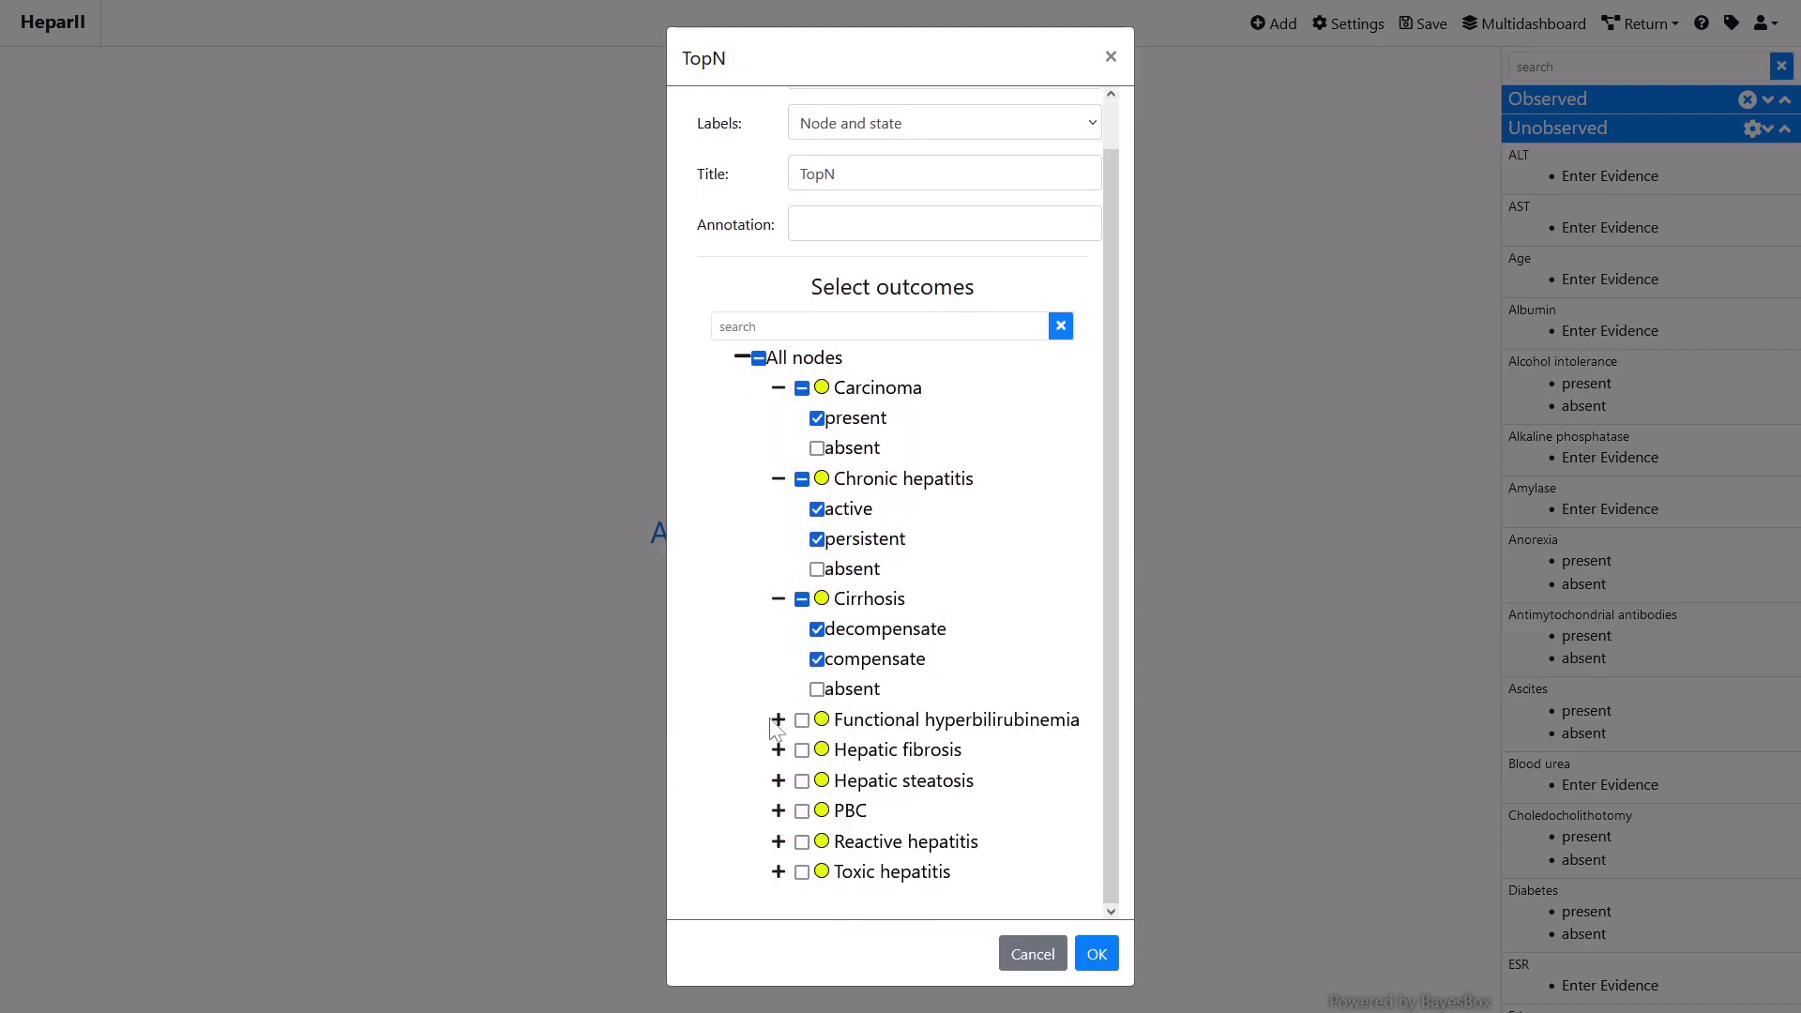
click(778, 716)
click(816, 689)
click(778, 750)
click(816, 780)
click(778, 840)
click(816, 871)
scroll(814, 877, down, 1)
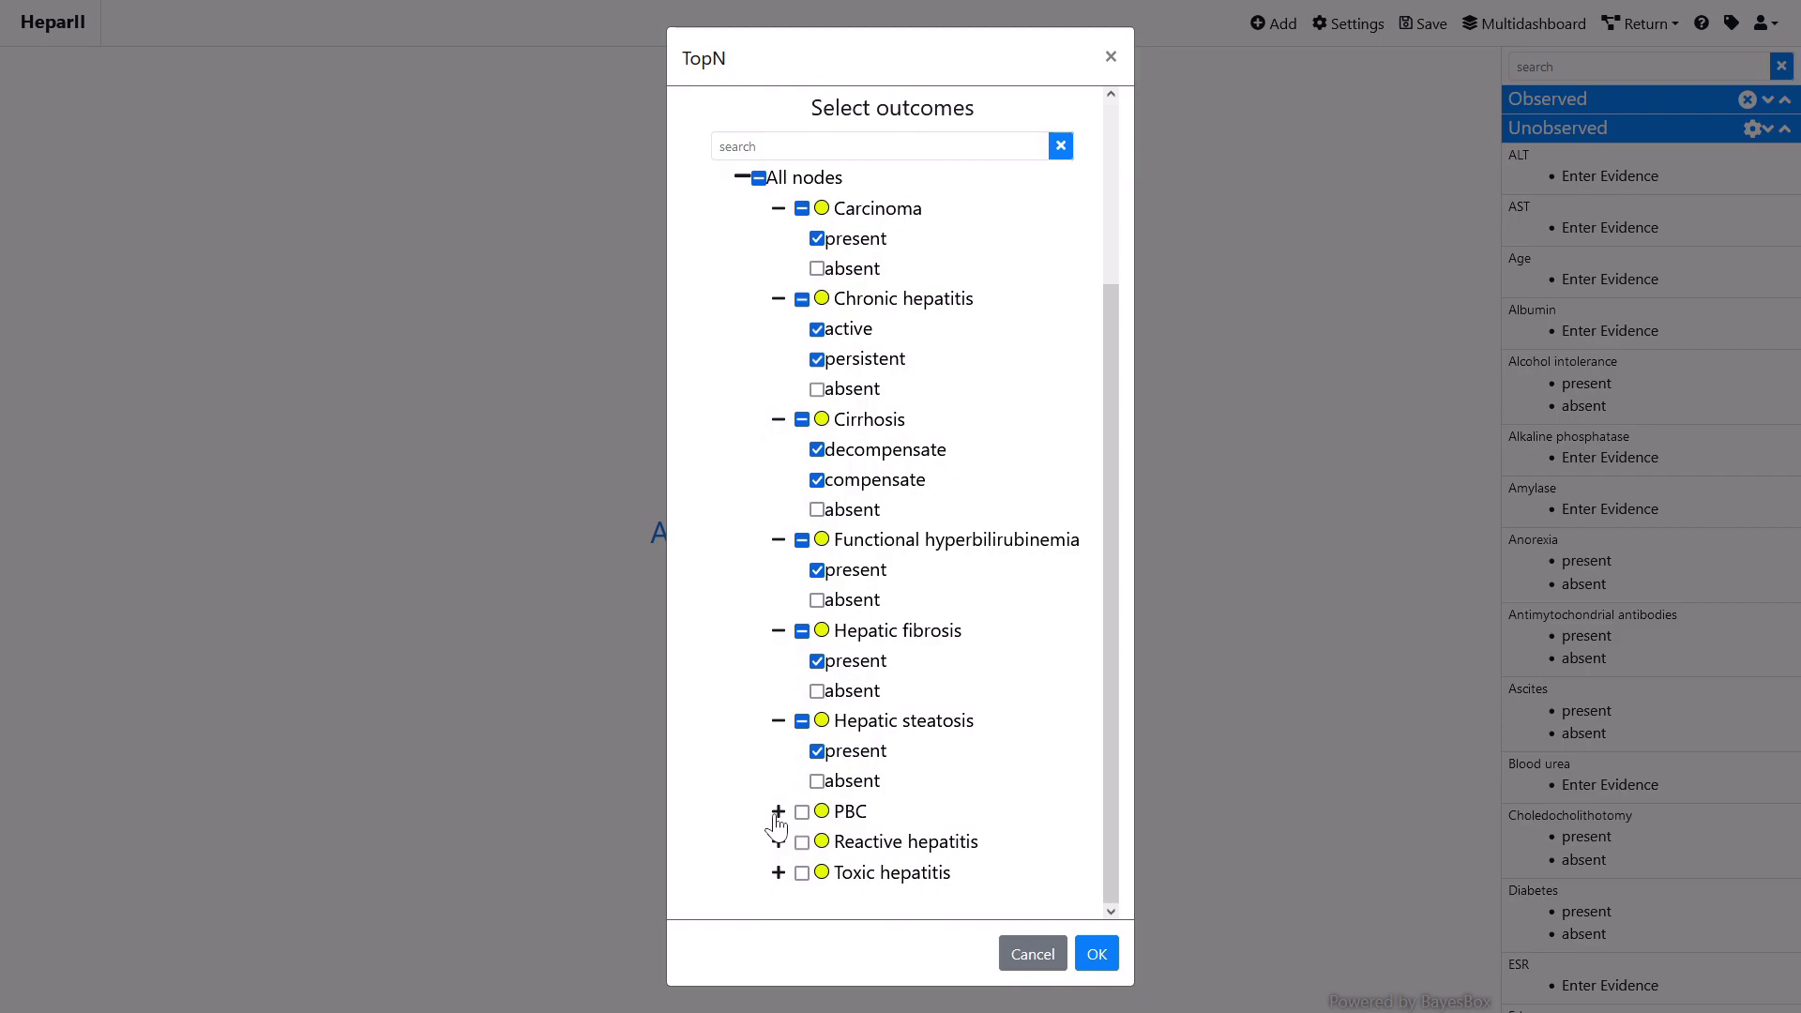
click(778, 816)
click(816, 846)
click(778, 904)
scroll(778, 905, down, 1)
click(816, 816)
click(777, 876)
click(816, 844)
scroll(938, 657, up, 5)
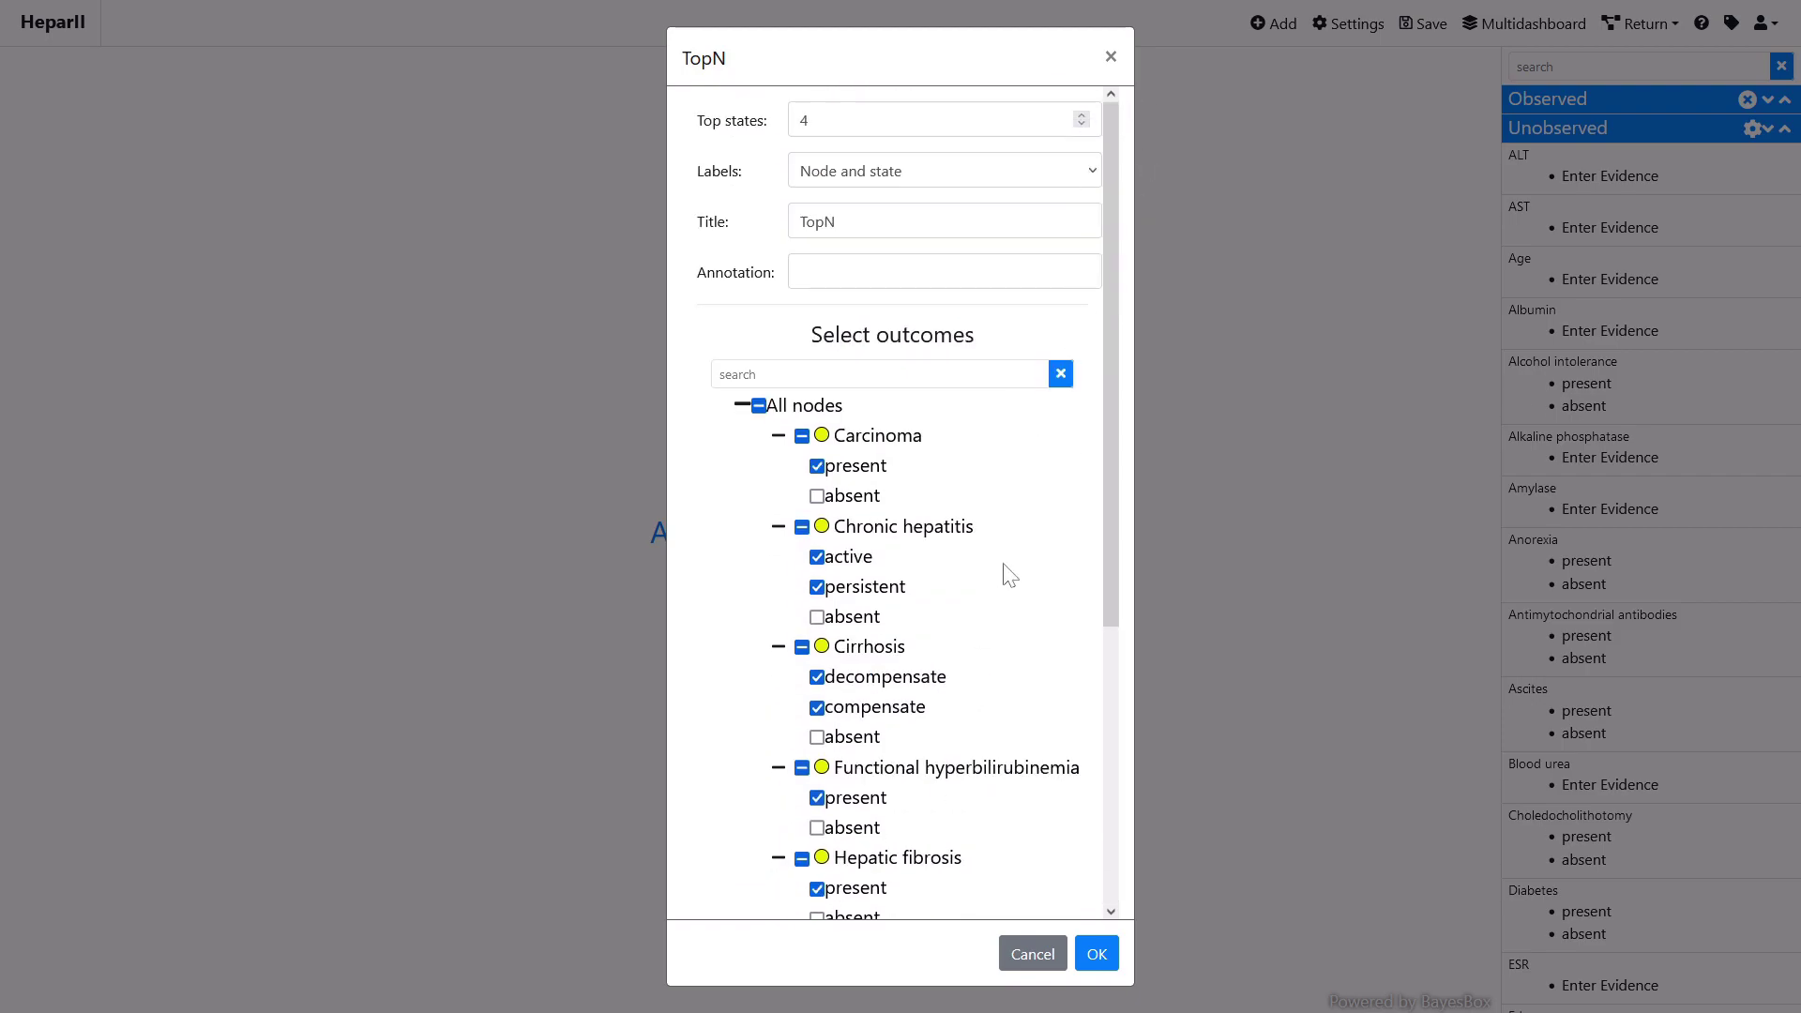
click(1092, 957)
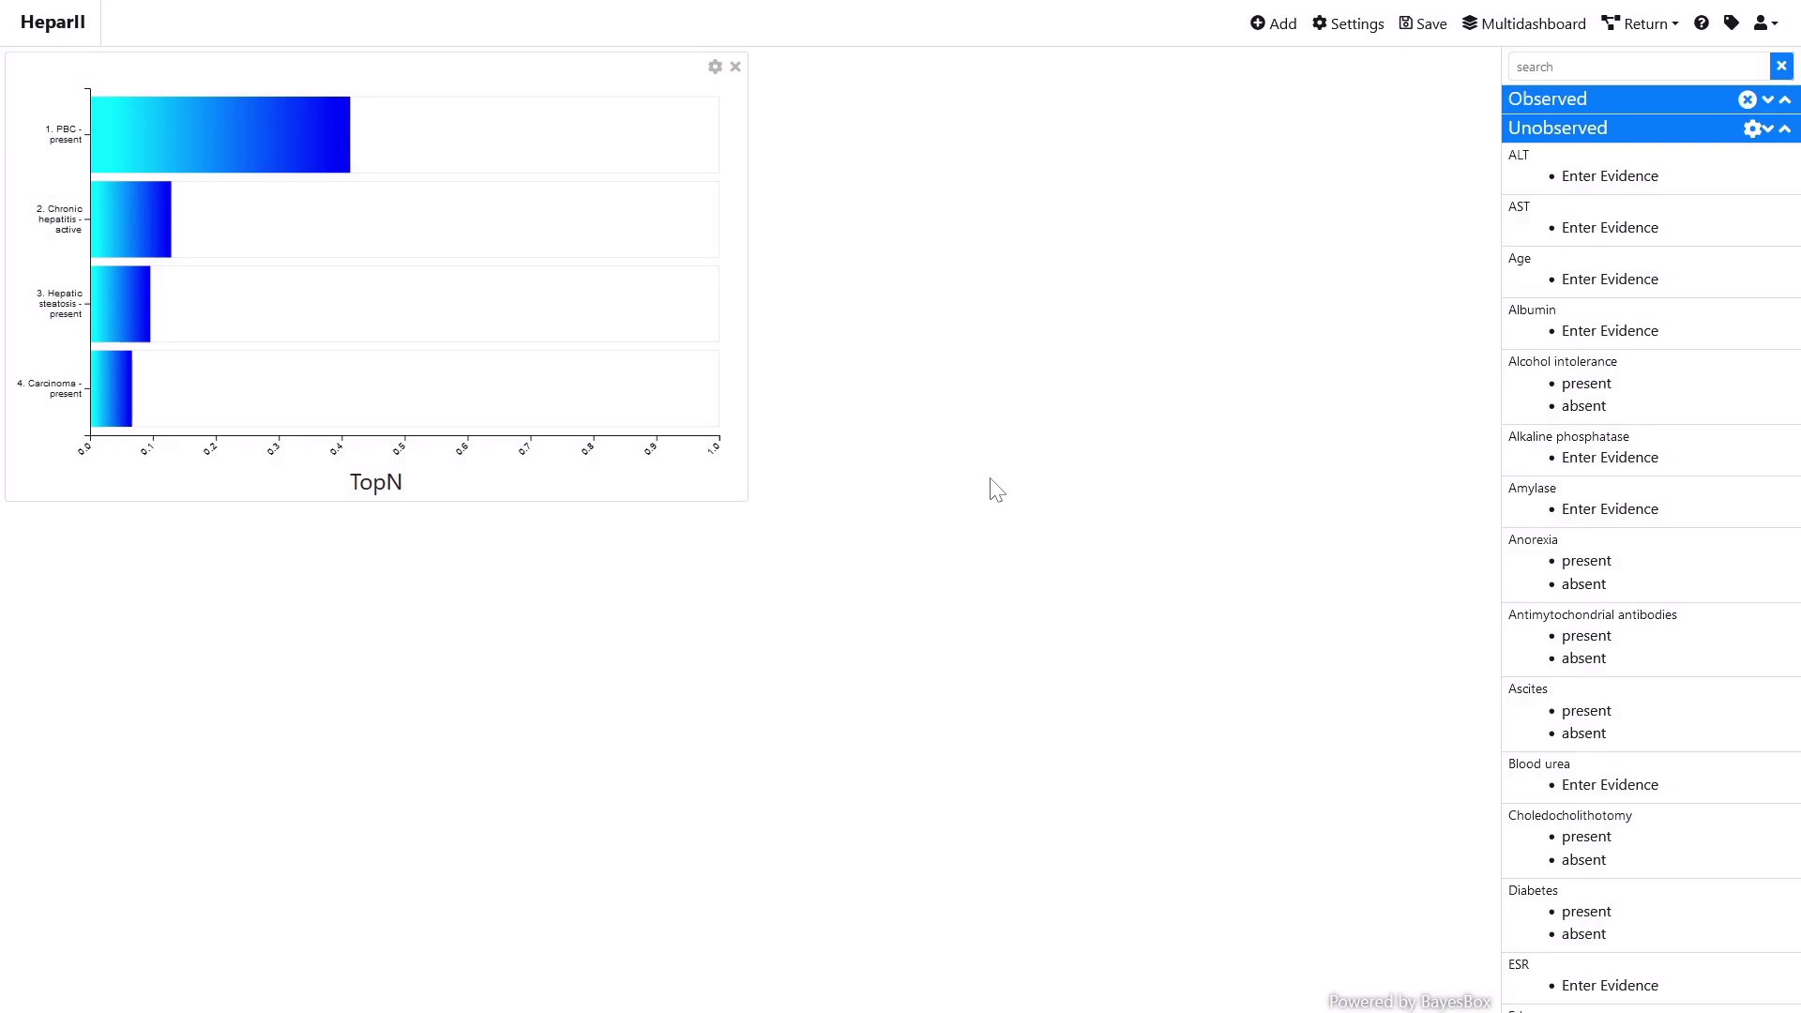
Step: Add a text card with the pasted Hepar II 2003 dissertation citation
click(1271, 28)
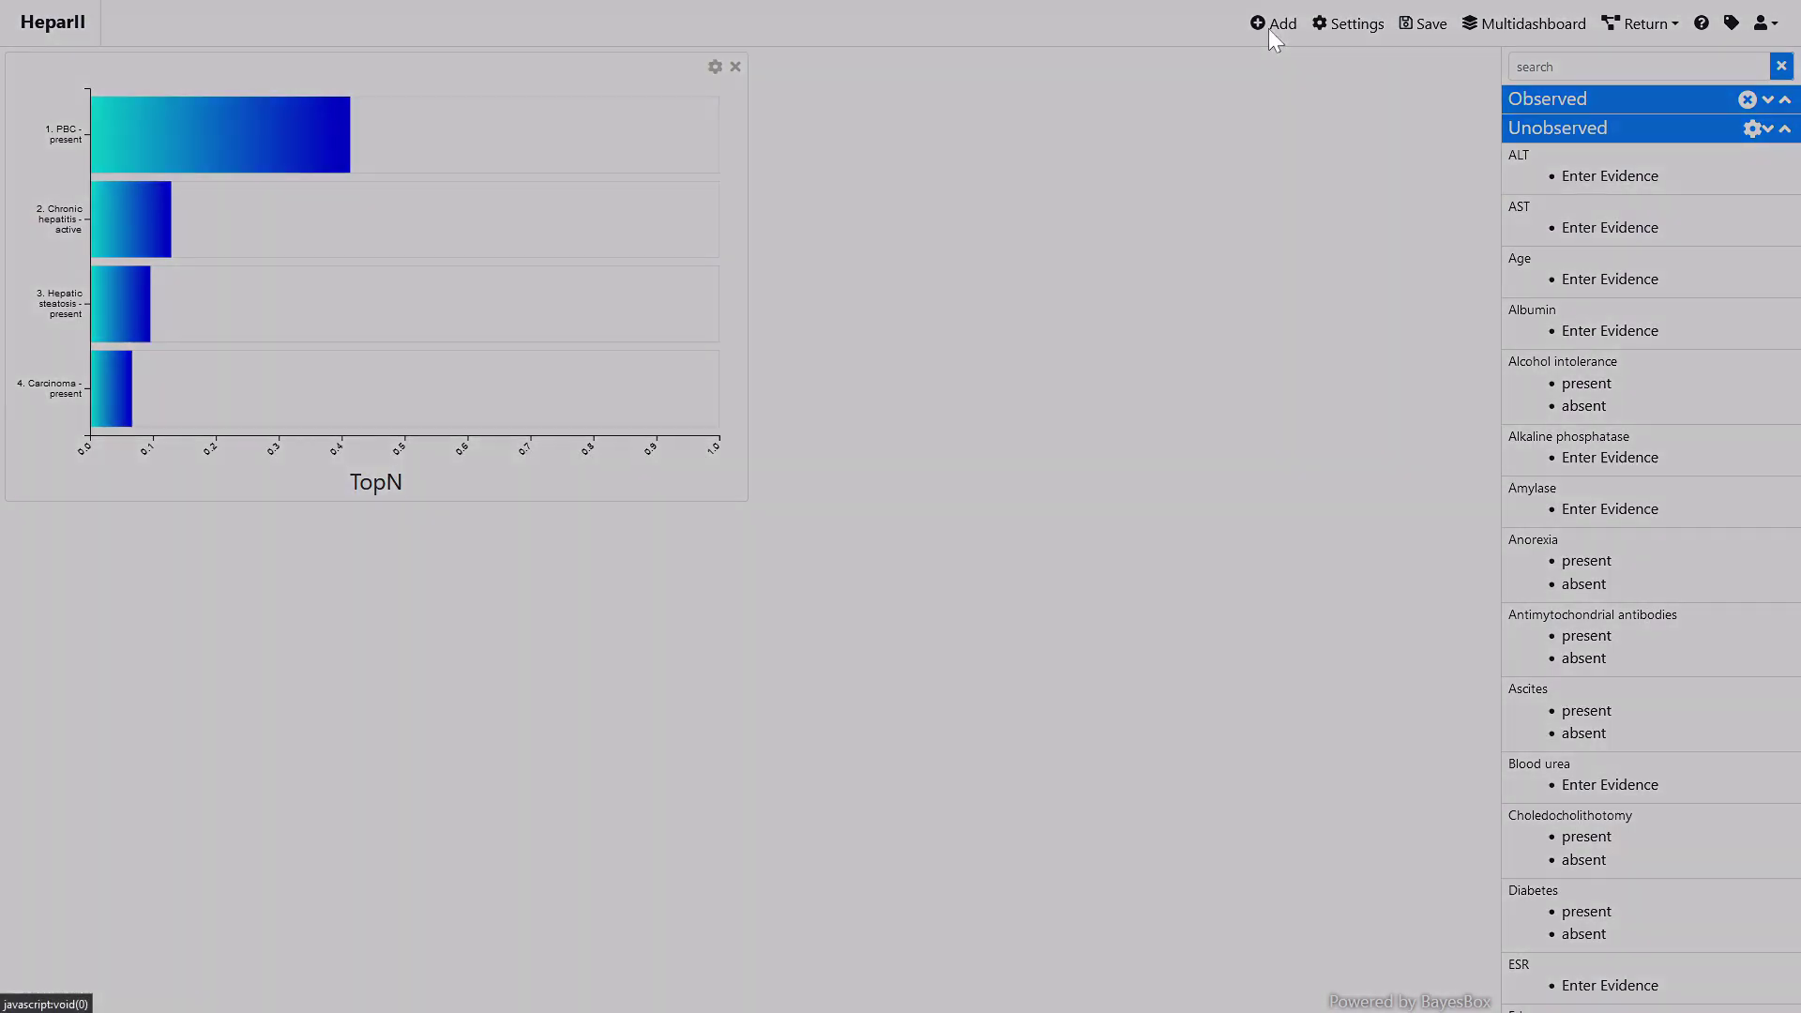
click(799, 485)
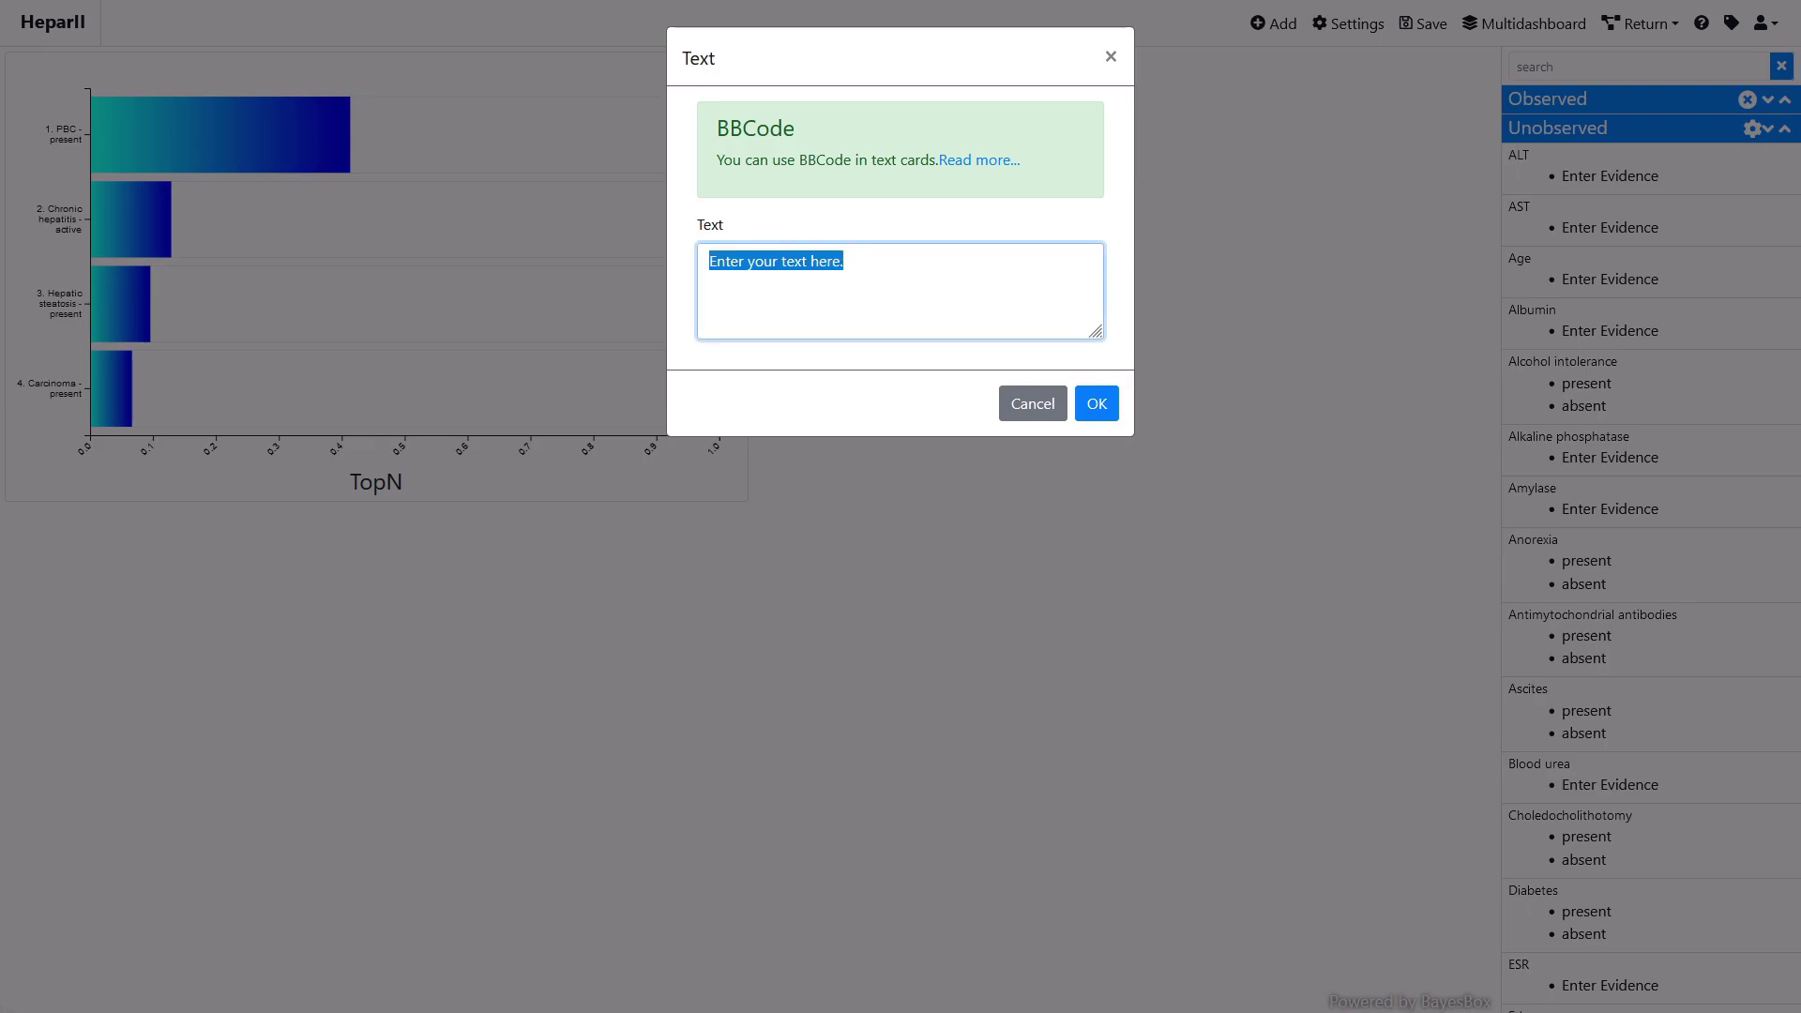
key(ctrl+v)
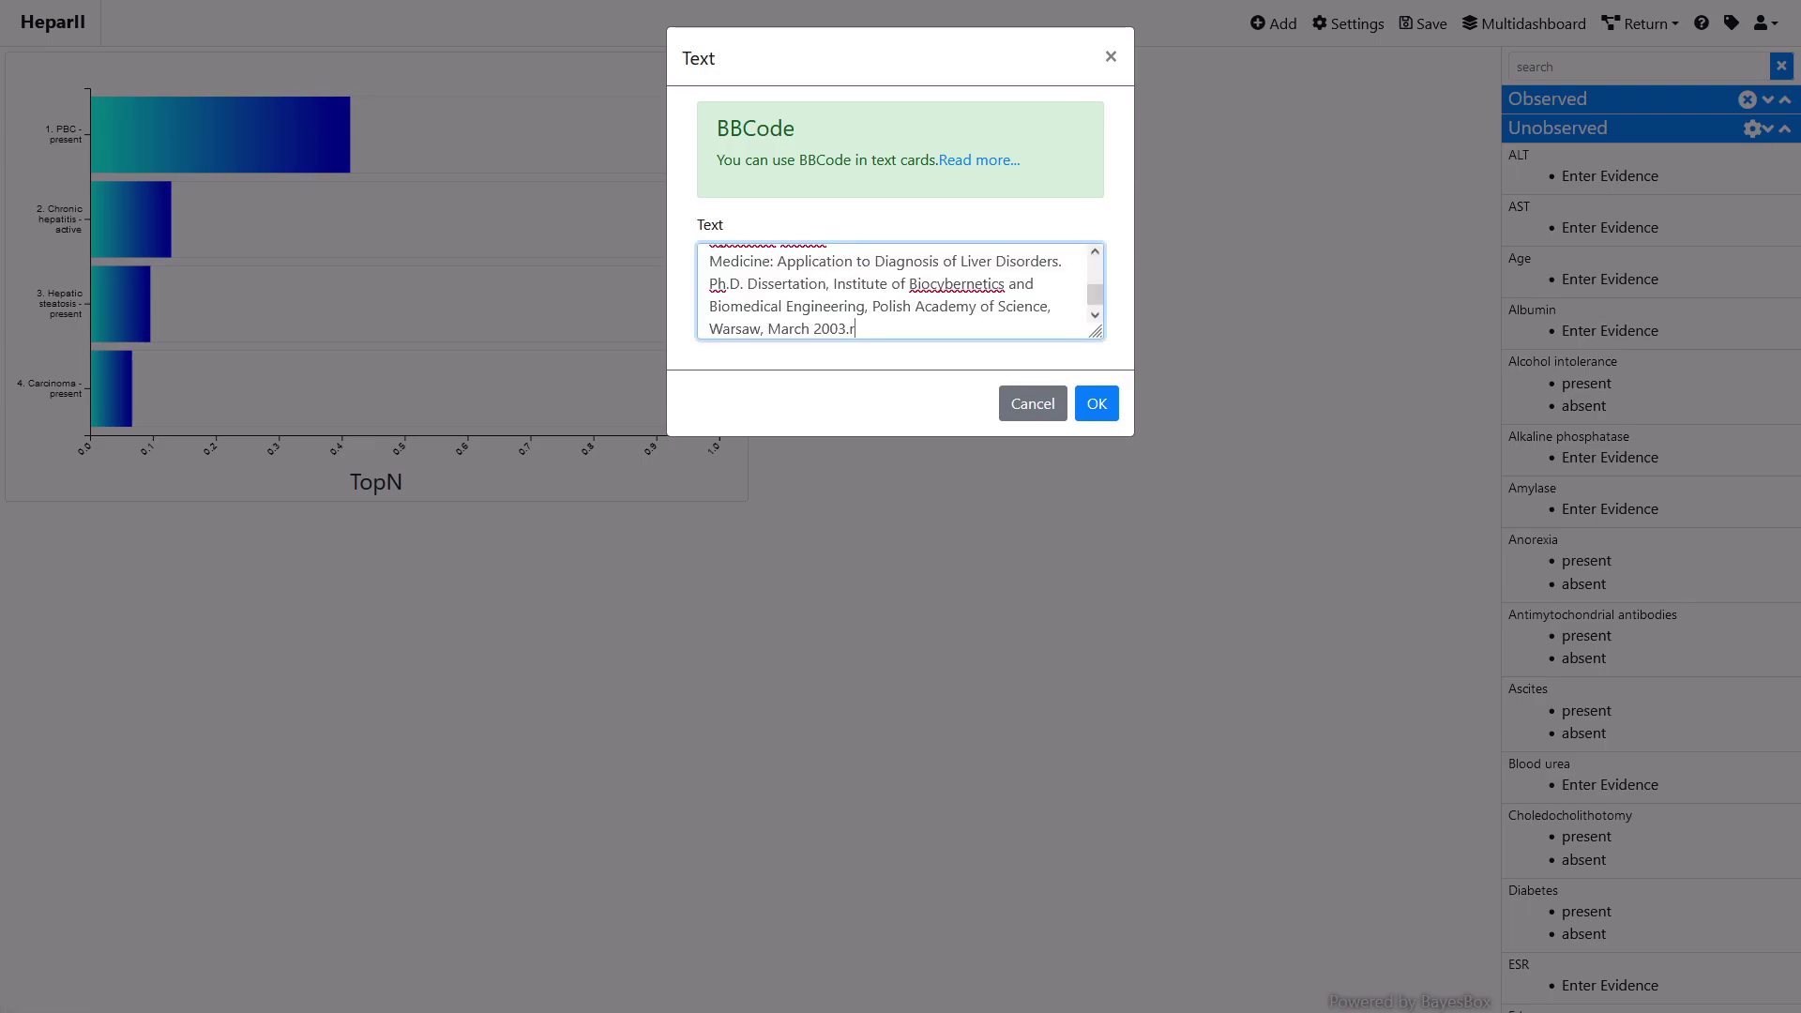
click(1095, 403)
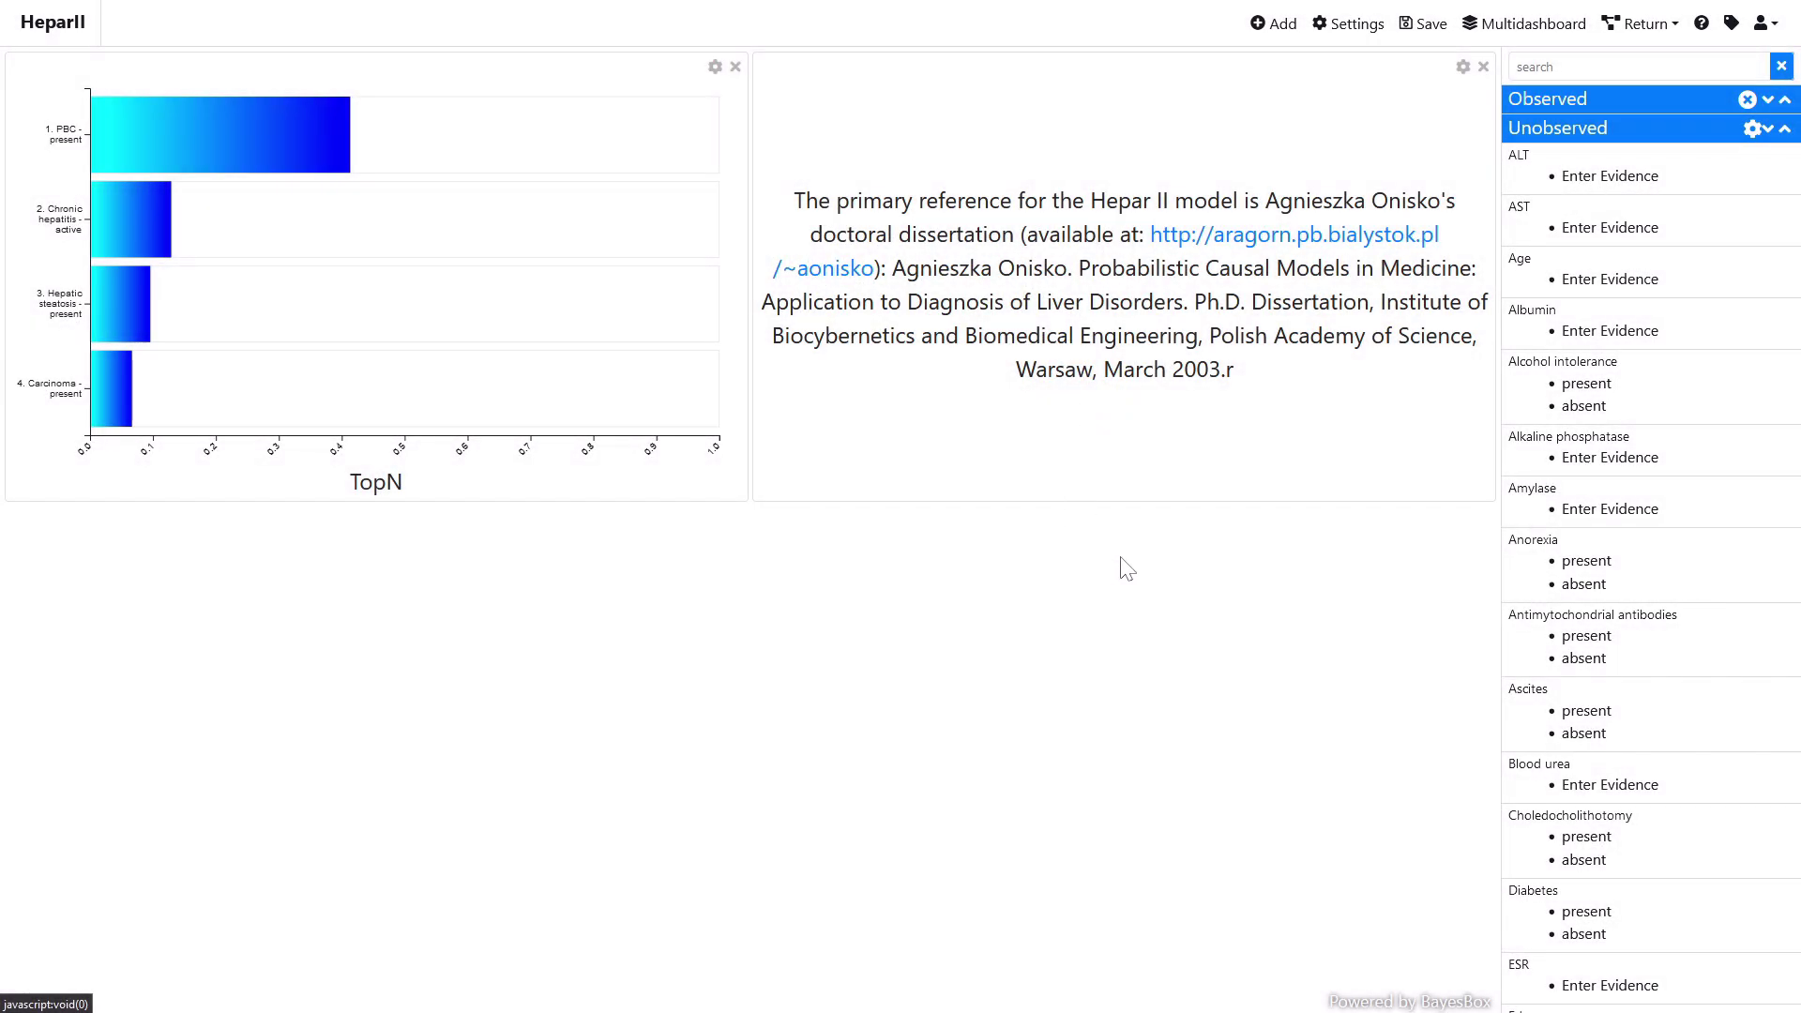
Step: Enter Age 45 and set Alcohol intolerance to present
click(1598, 289)
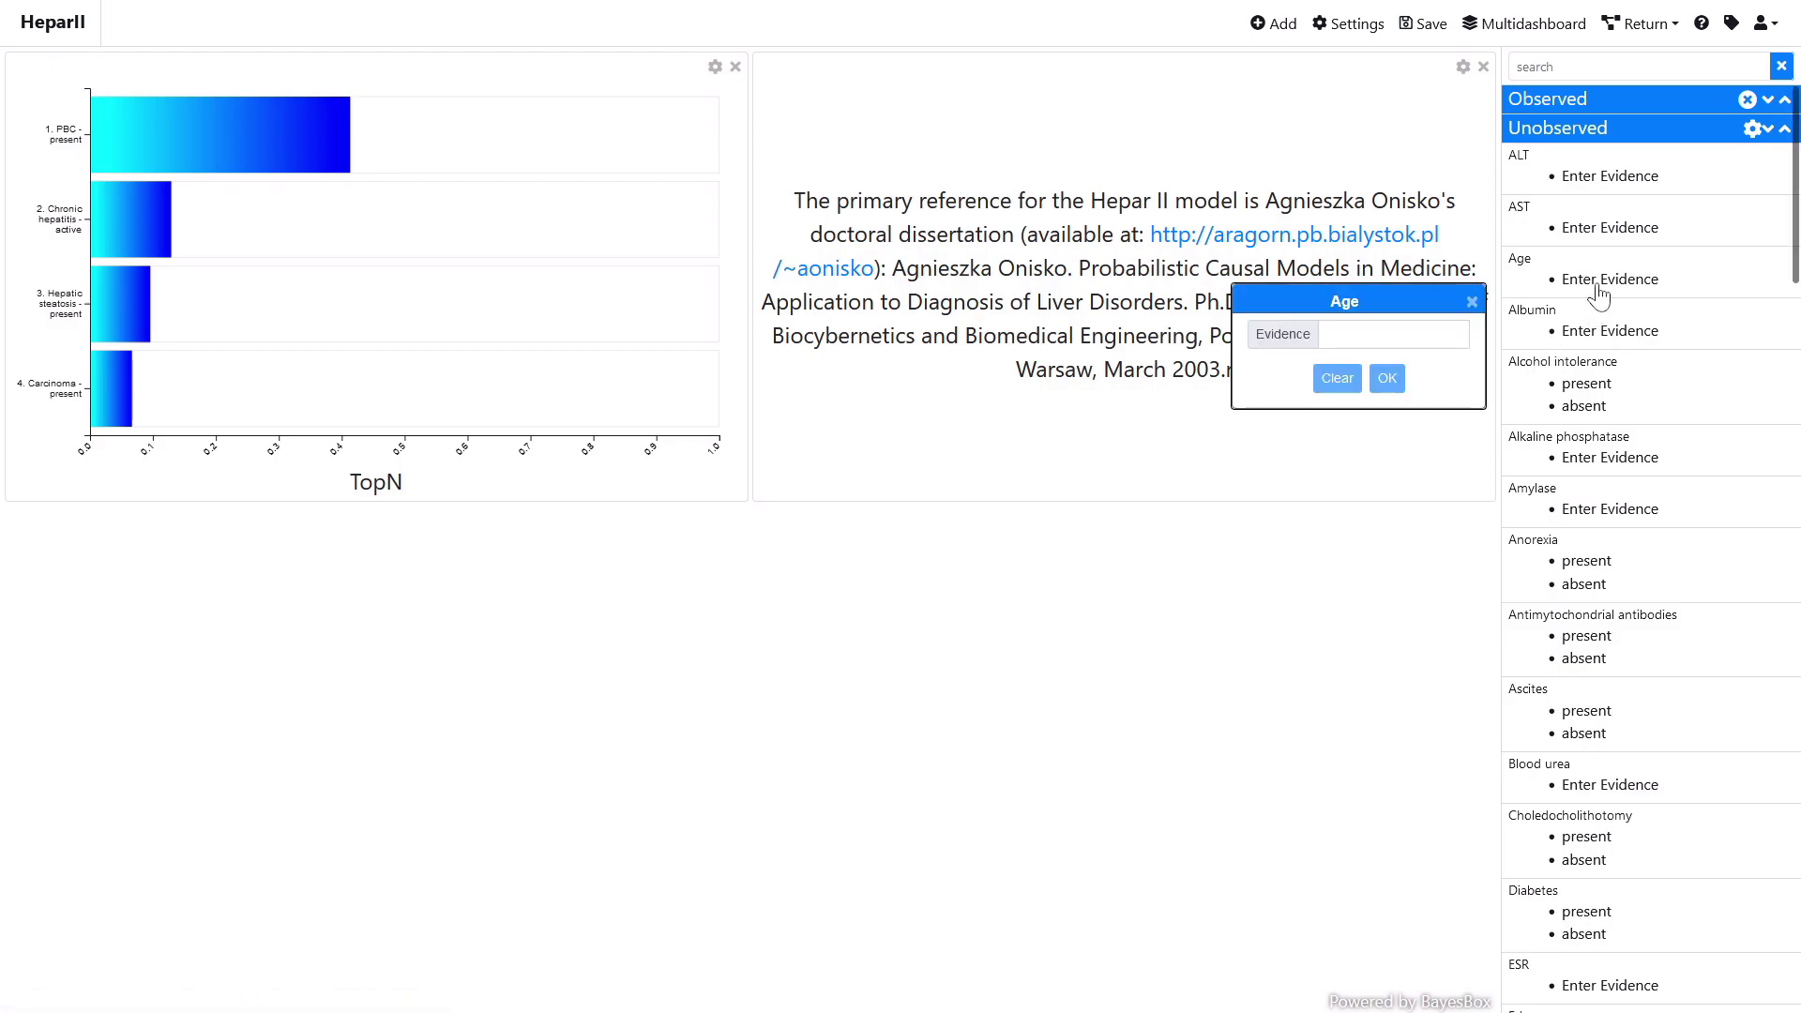
click(1390, 337)
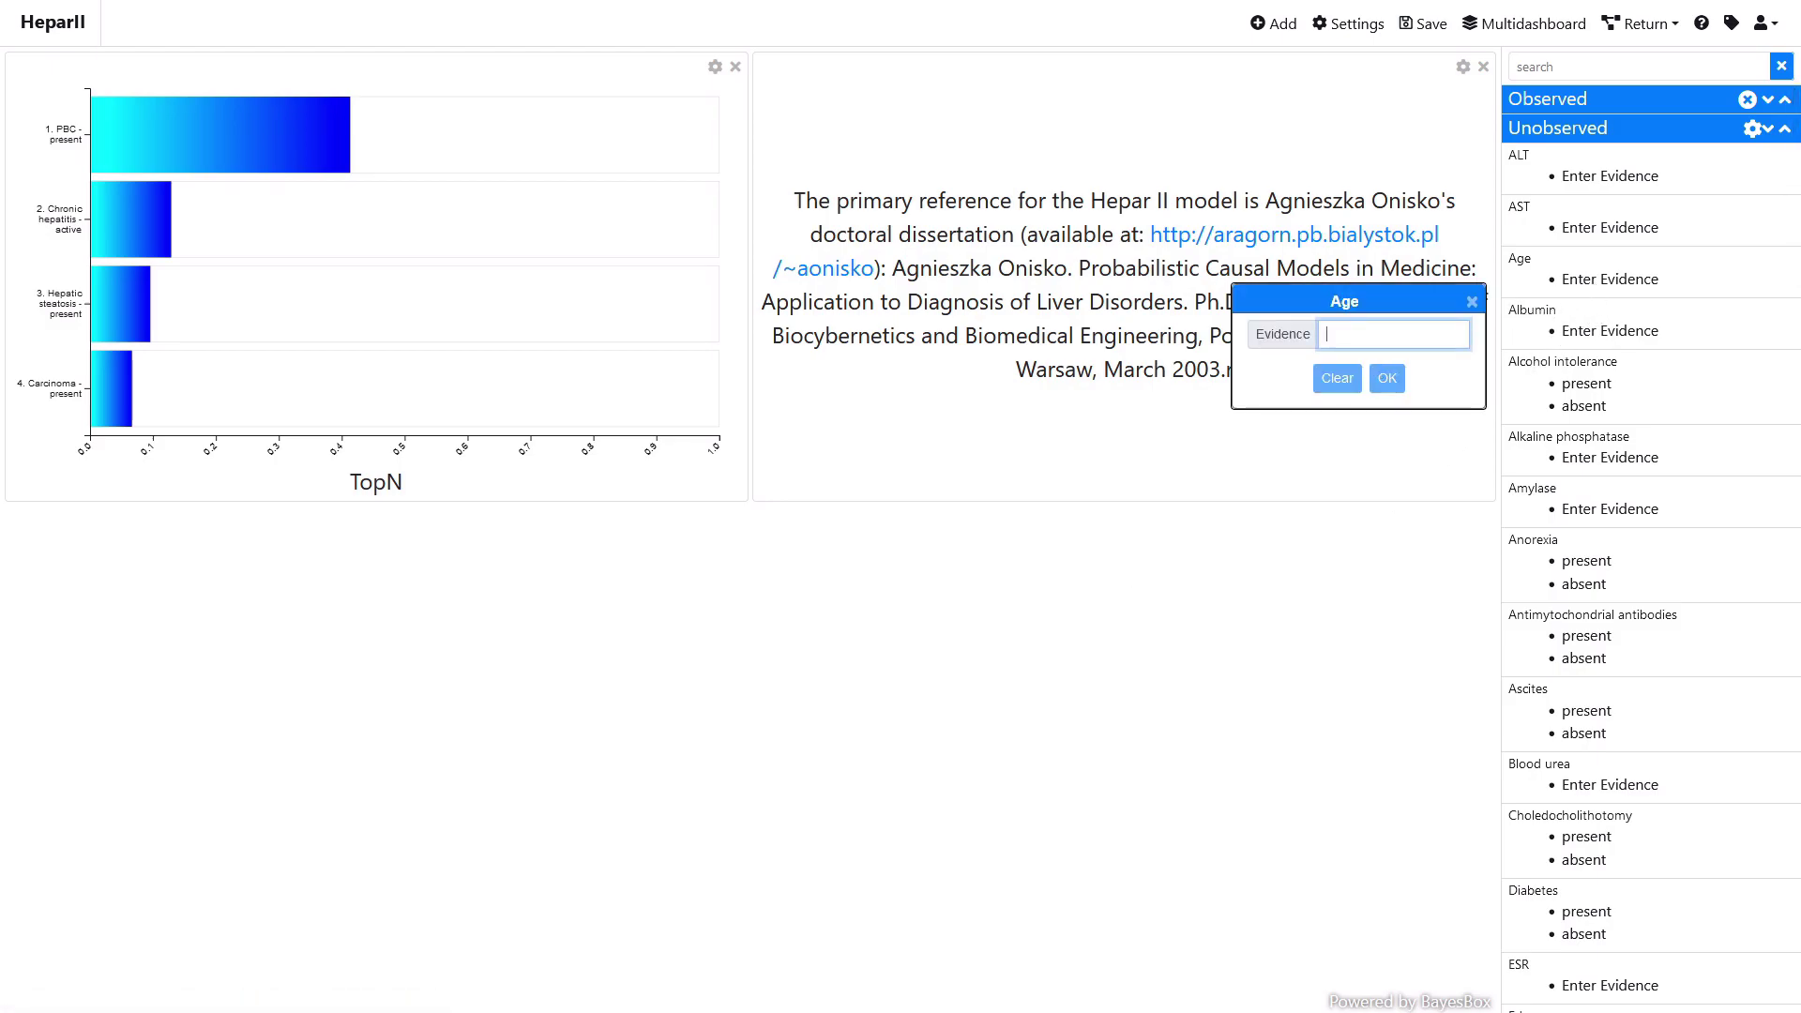
text(45)
click(1386, 378)
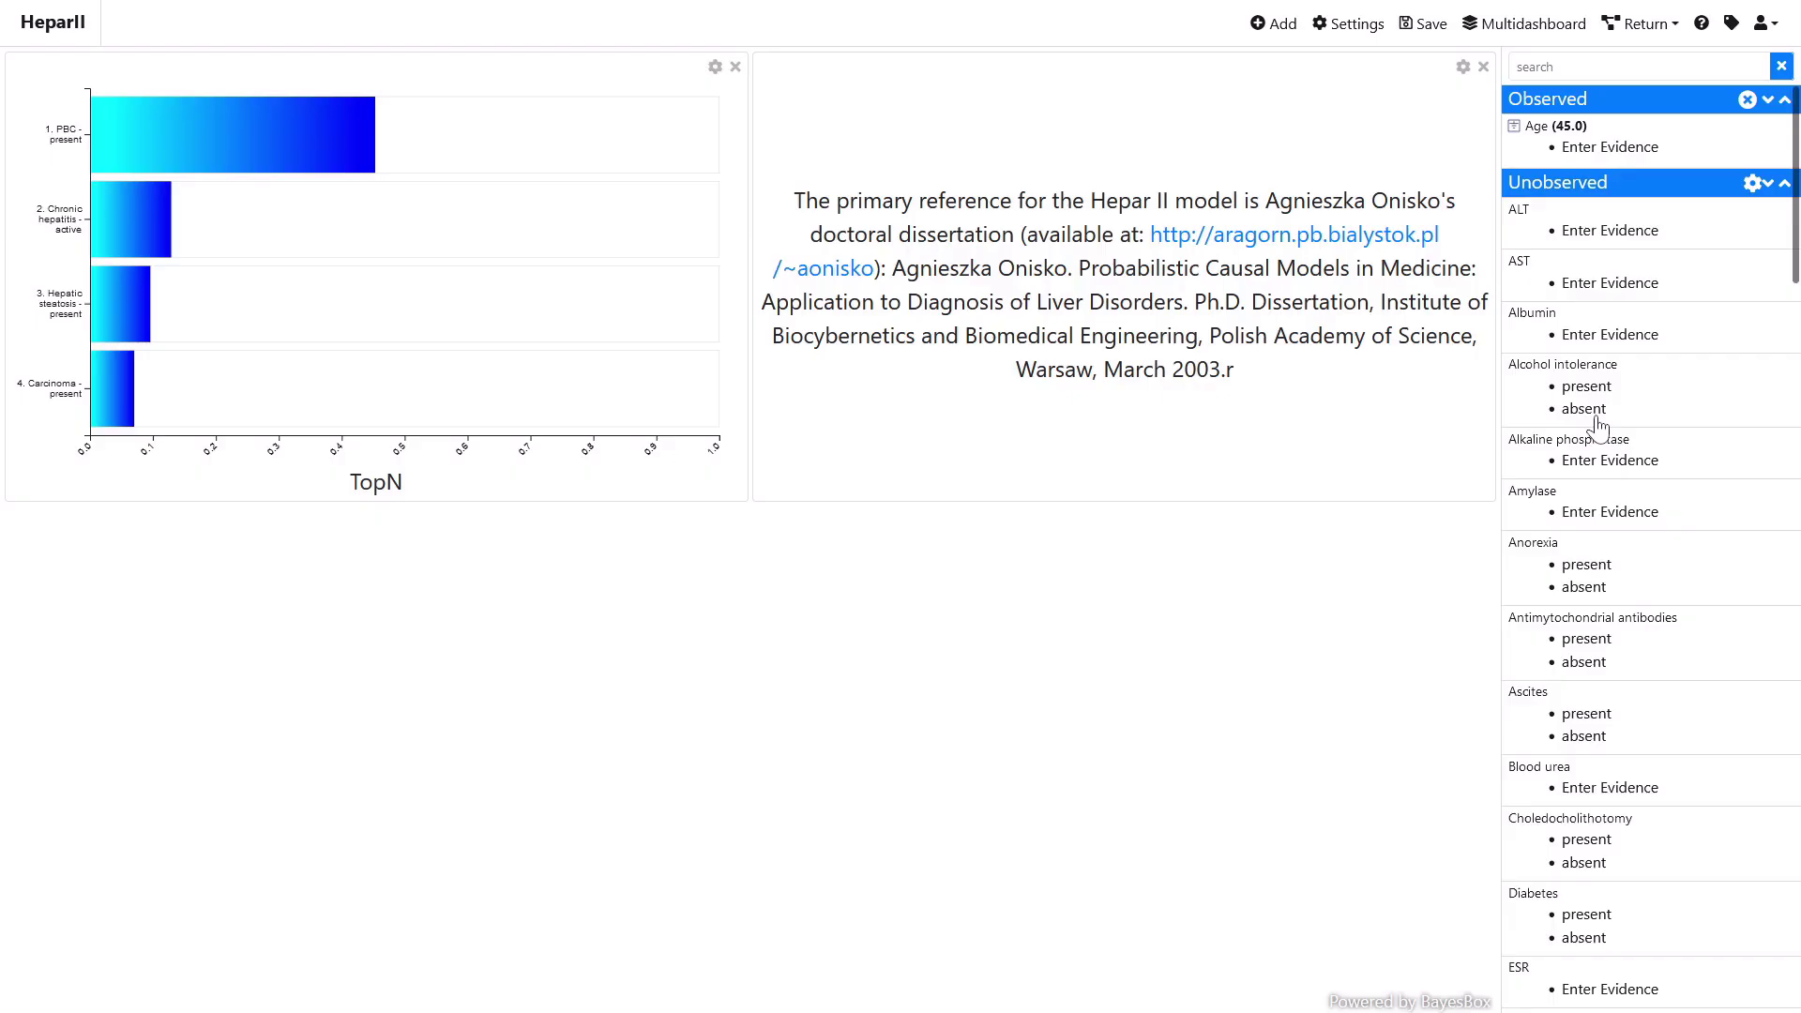
click(1583, 386)
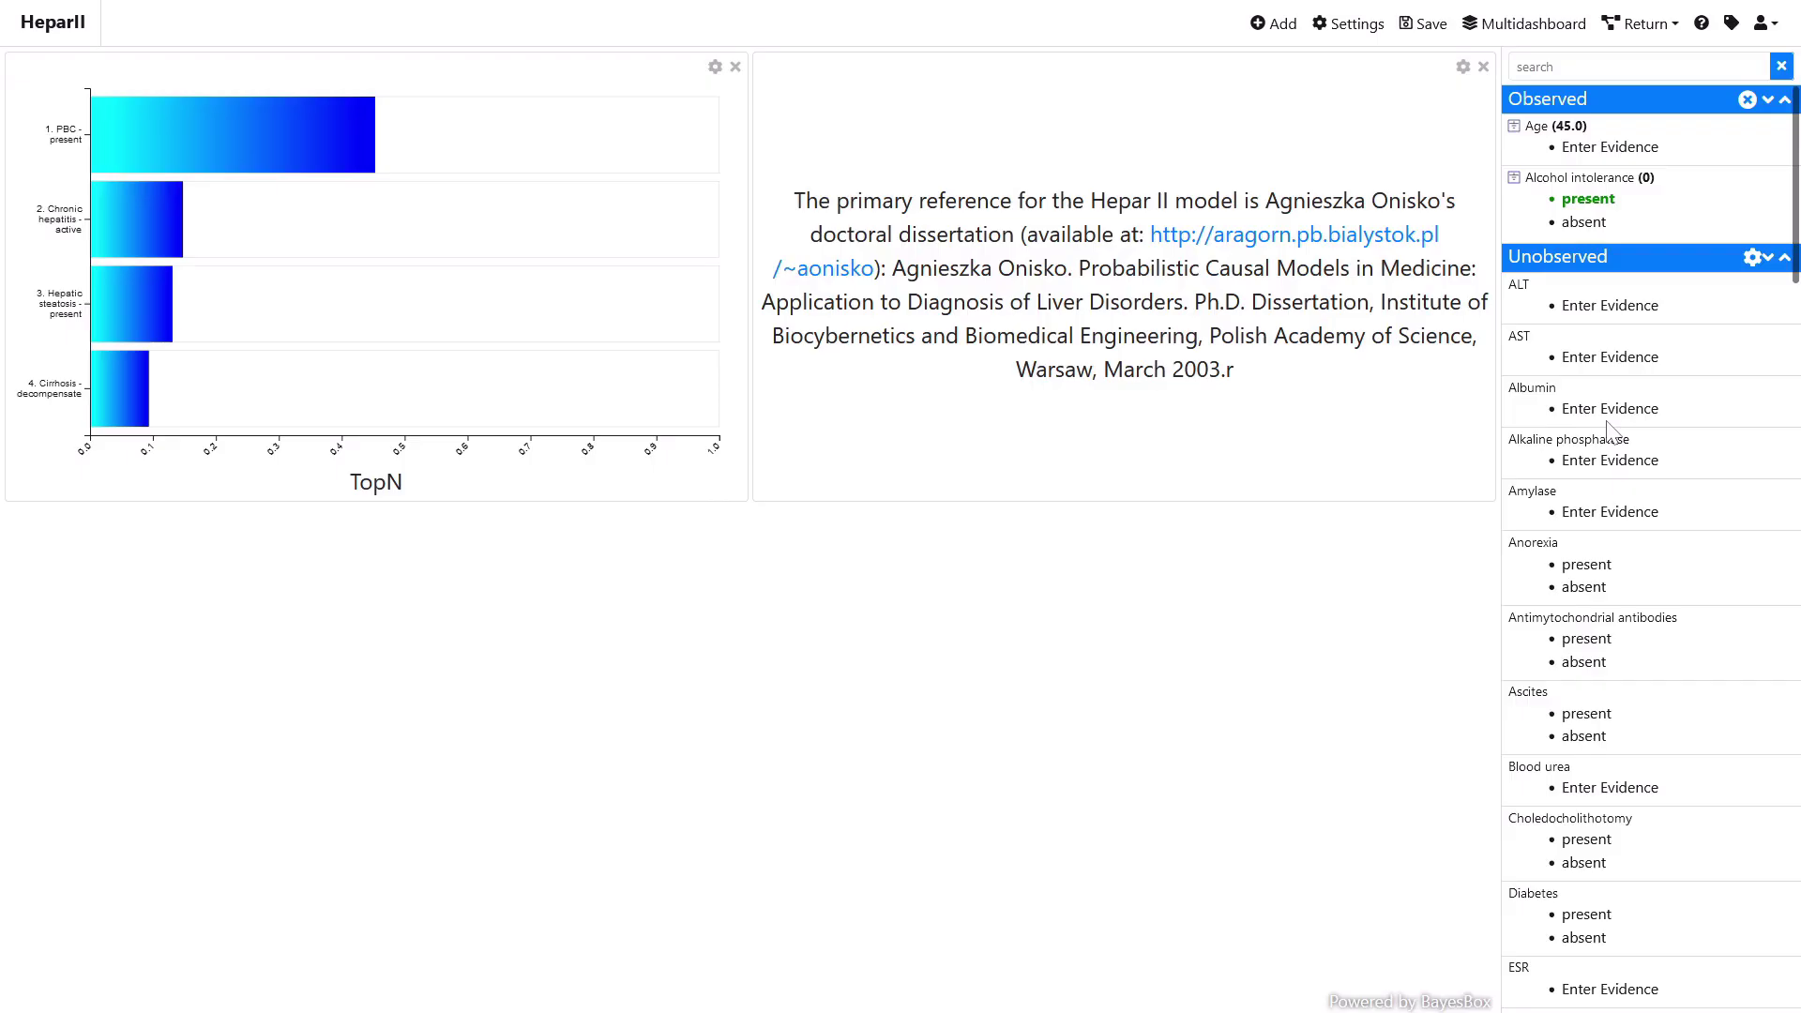
Step: Enter Total cholesterol 400 and set Sex to male
scroll(1609, 431, down, 20)
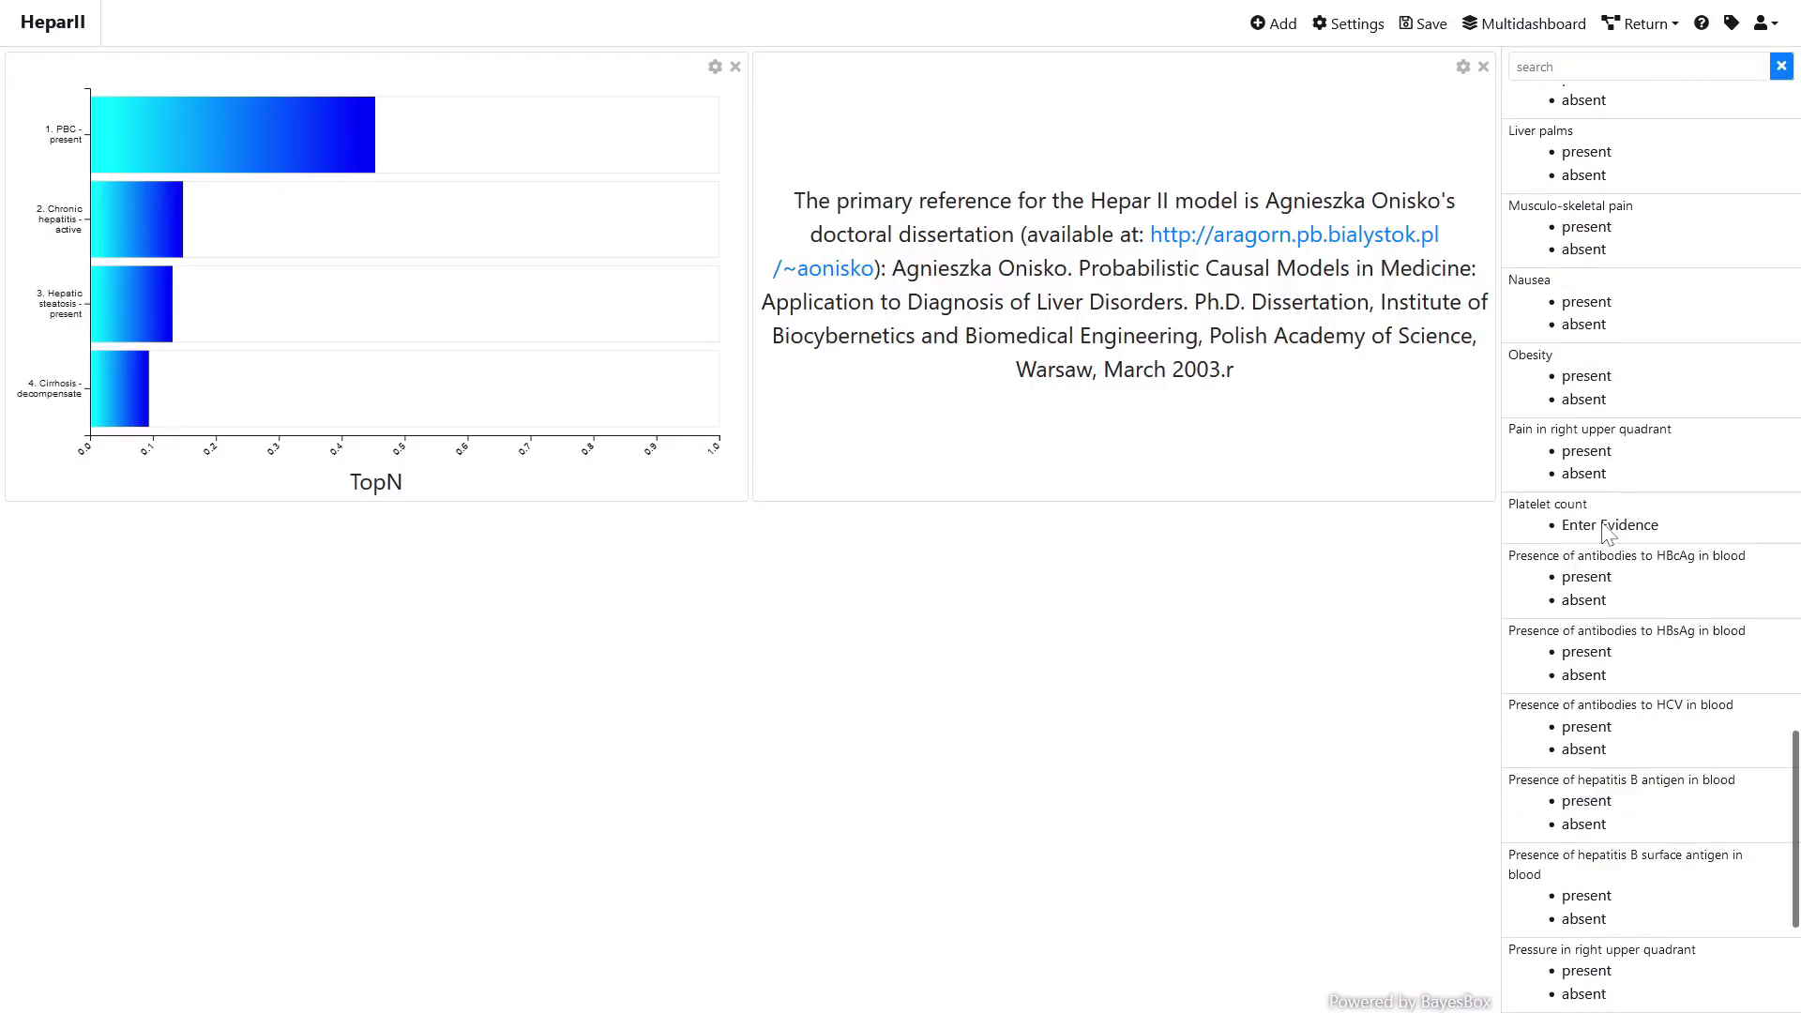
scroll(1610, 530, down, 6)
click(1581, 664)
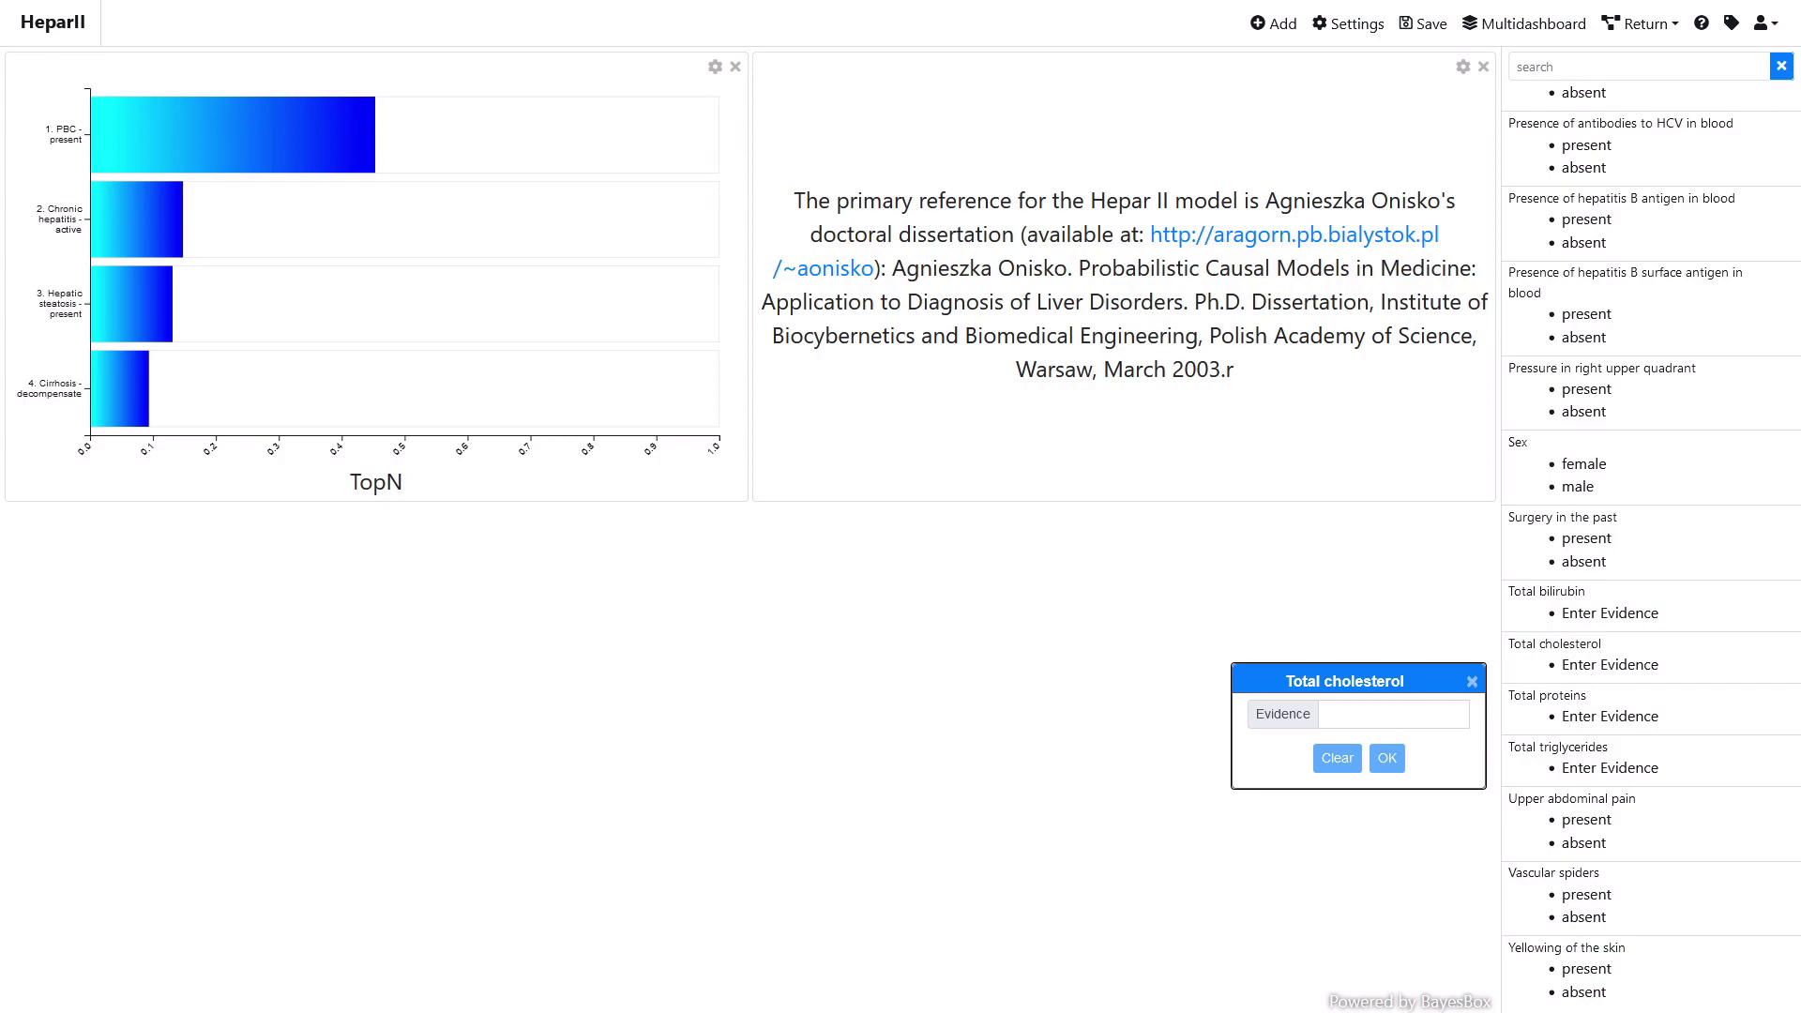
click(1394, 714)
text(400)
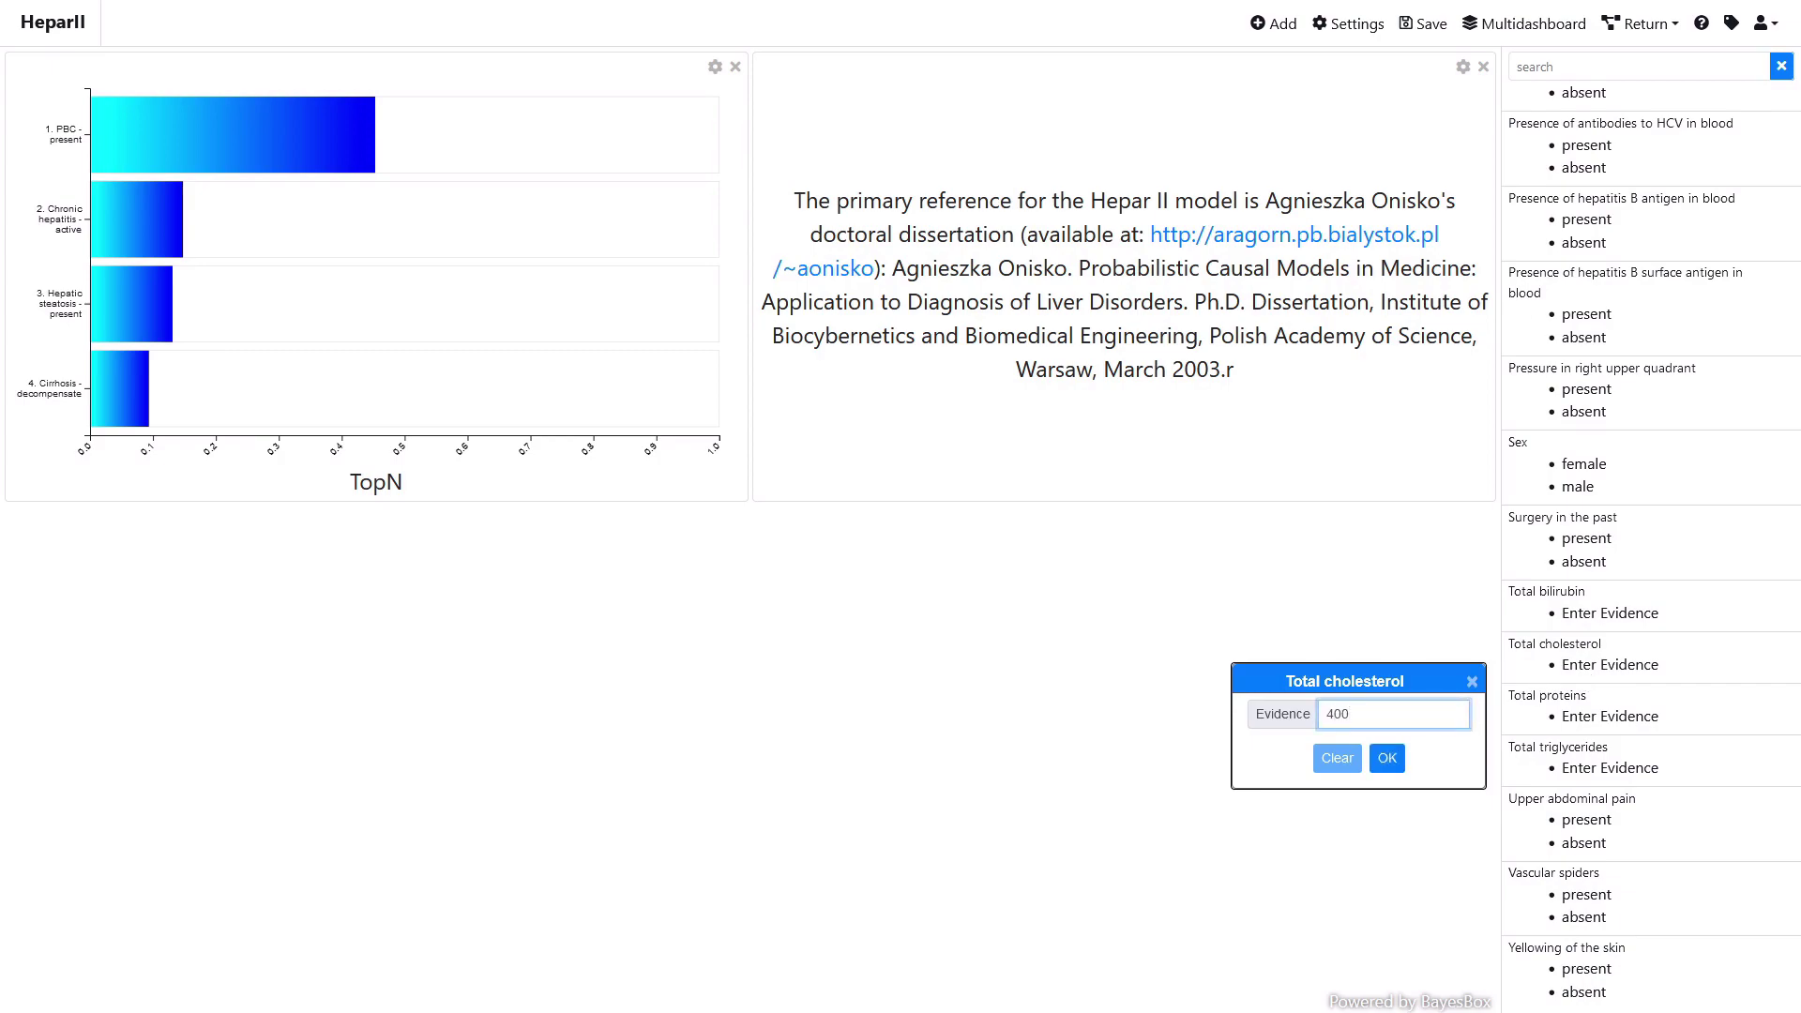
click(1387, 757)
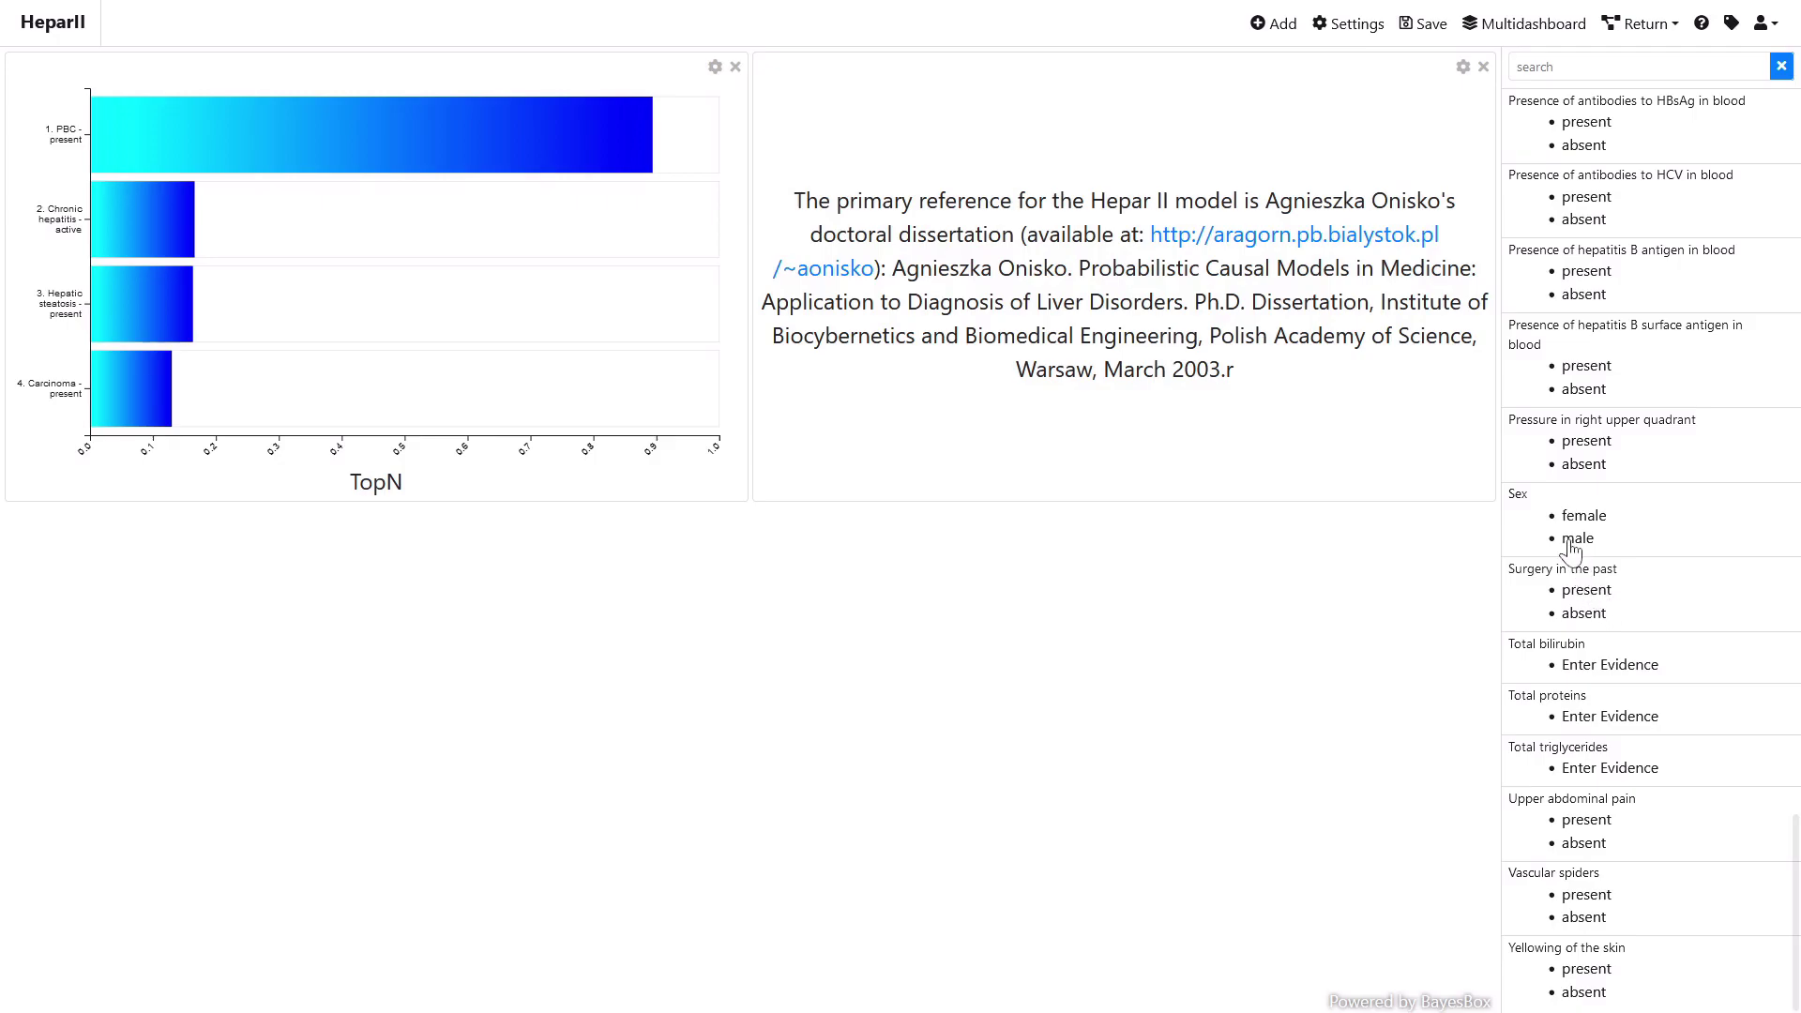
click(1580, 539)
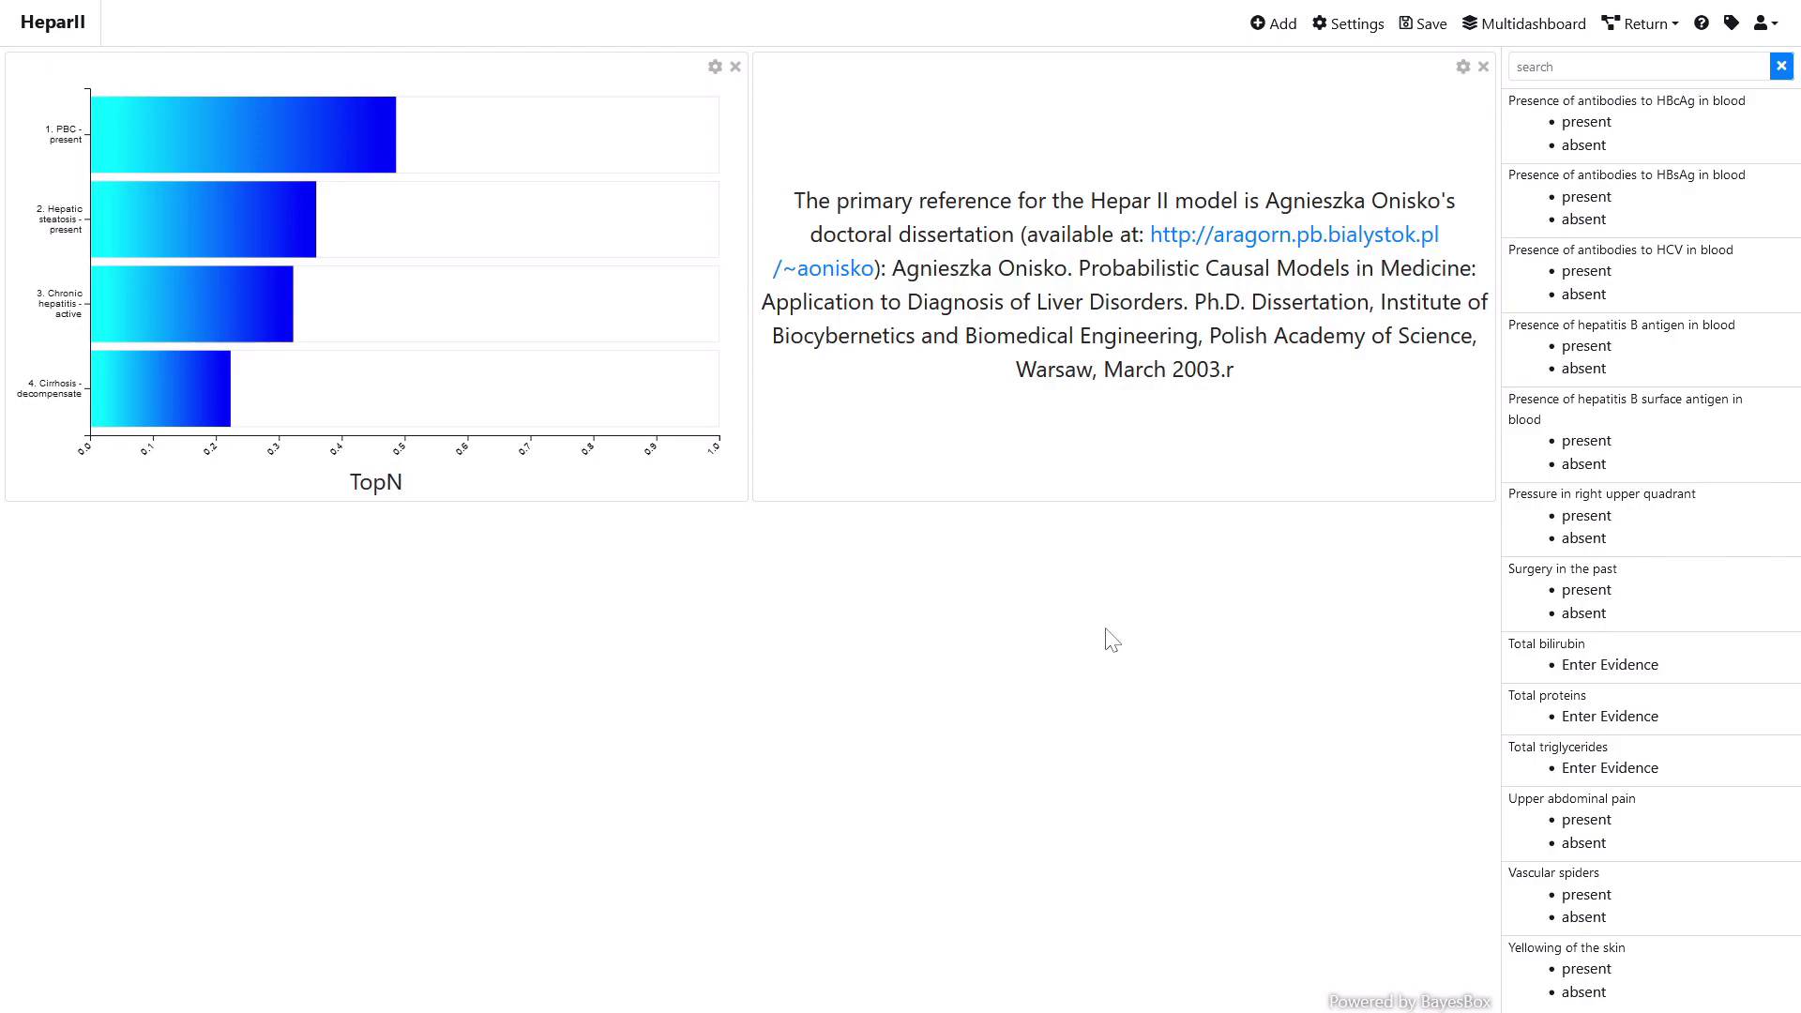
Step: Add Distribution pie charts for Cirrhosis and PBC, showing PBC present at 48.64%
click(1277, 28)
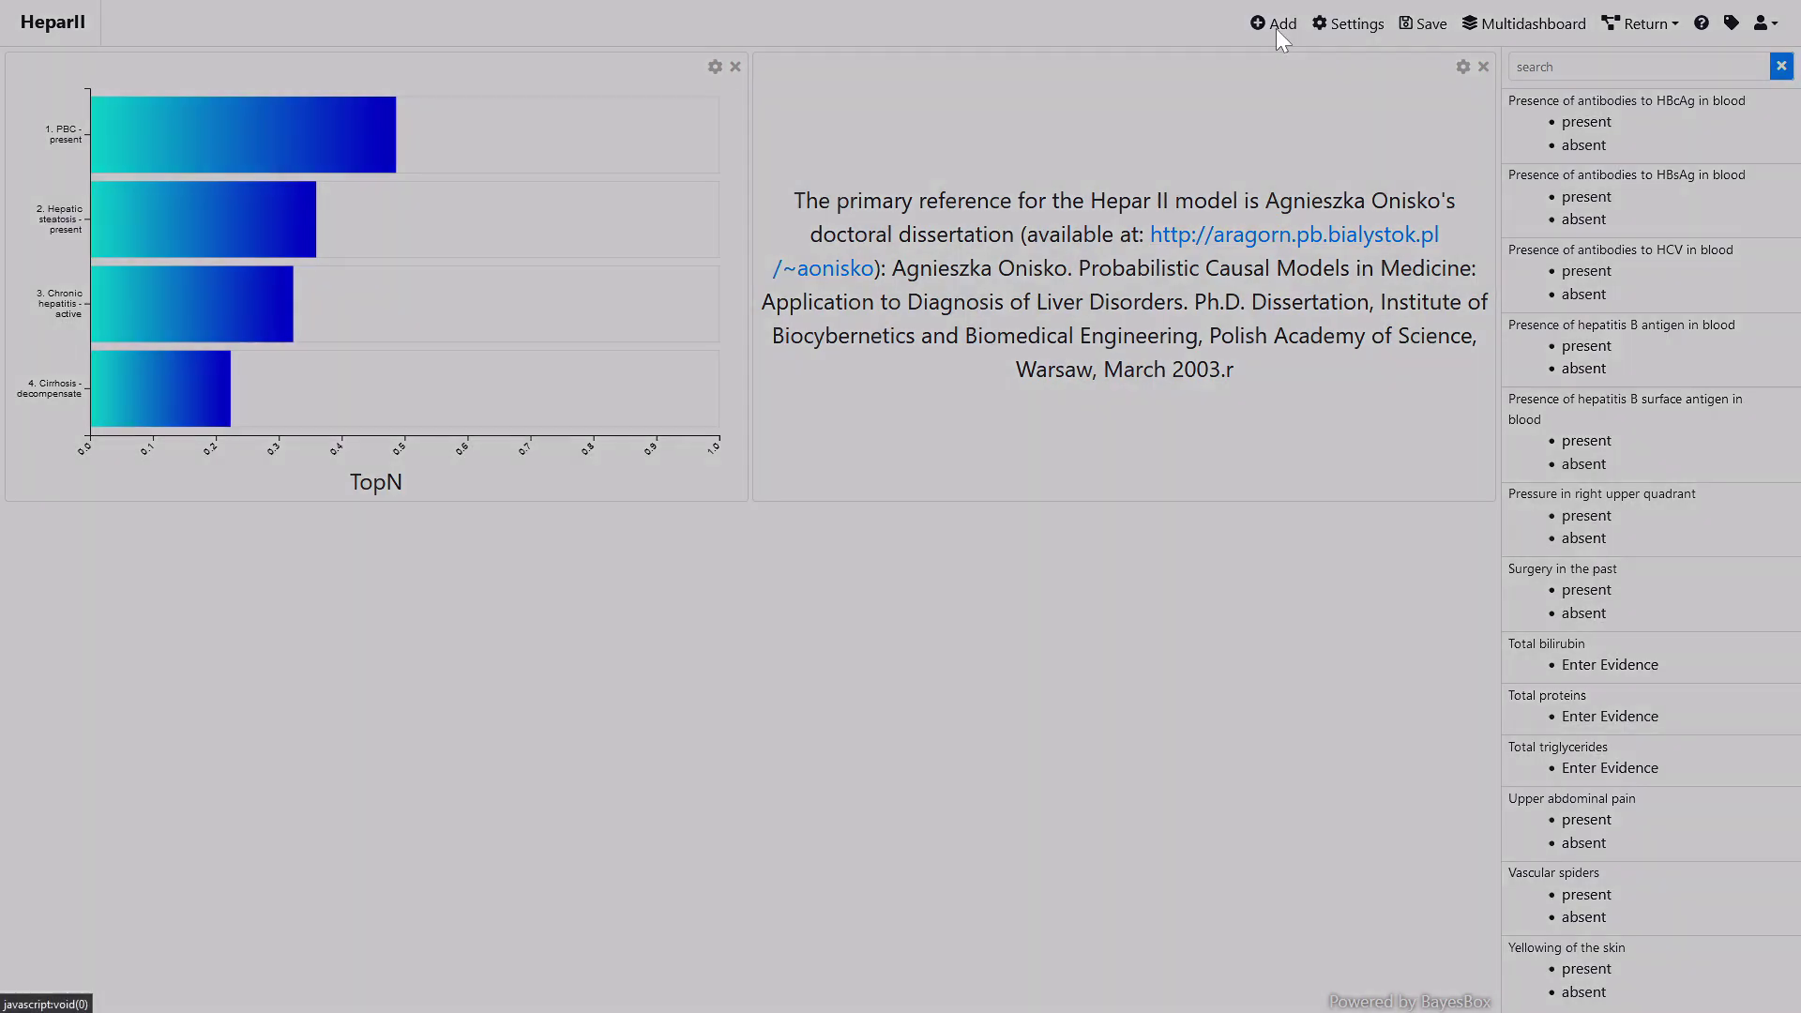
click(891, 235)
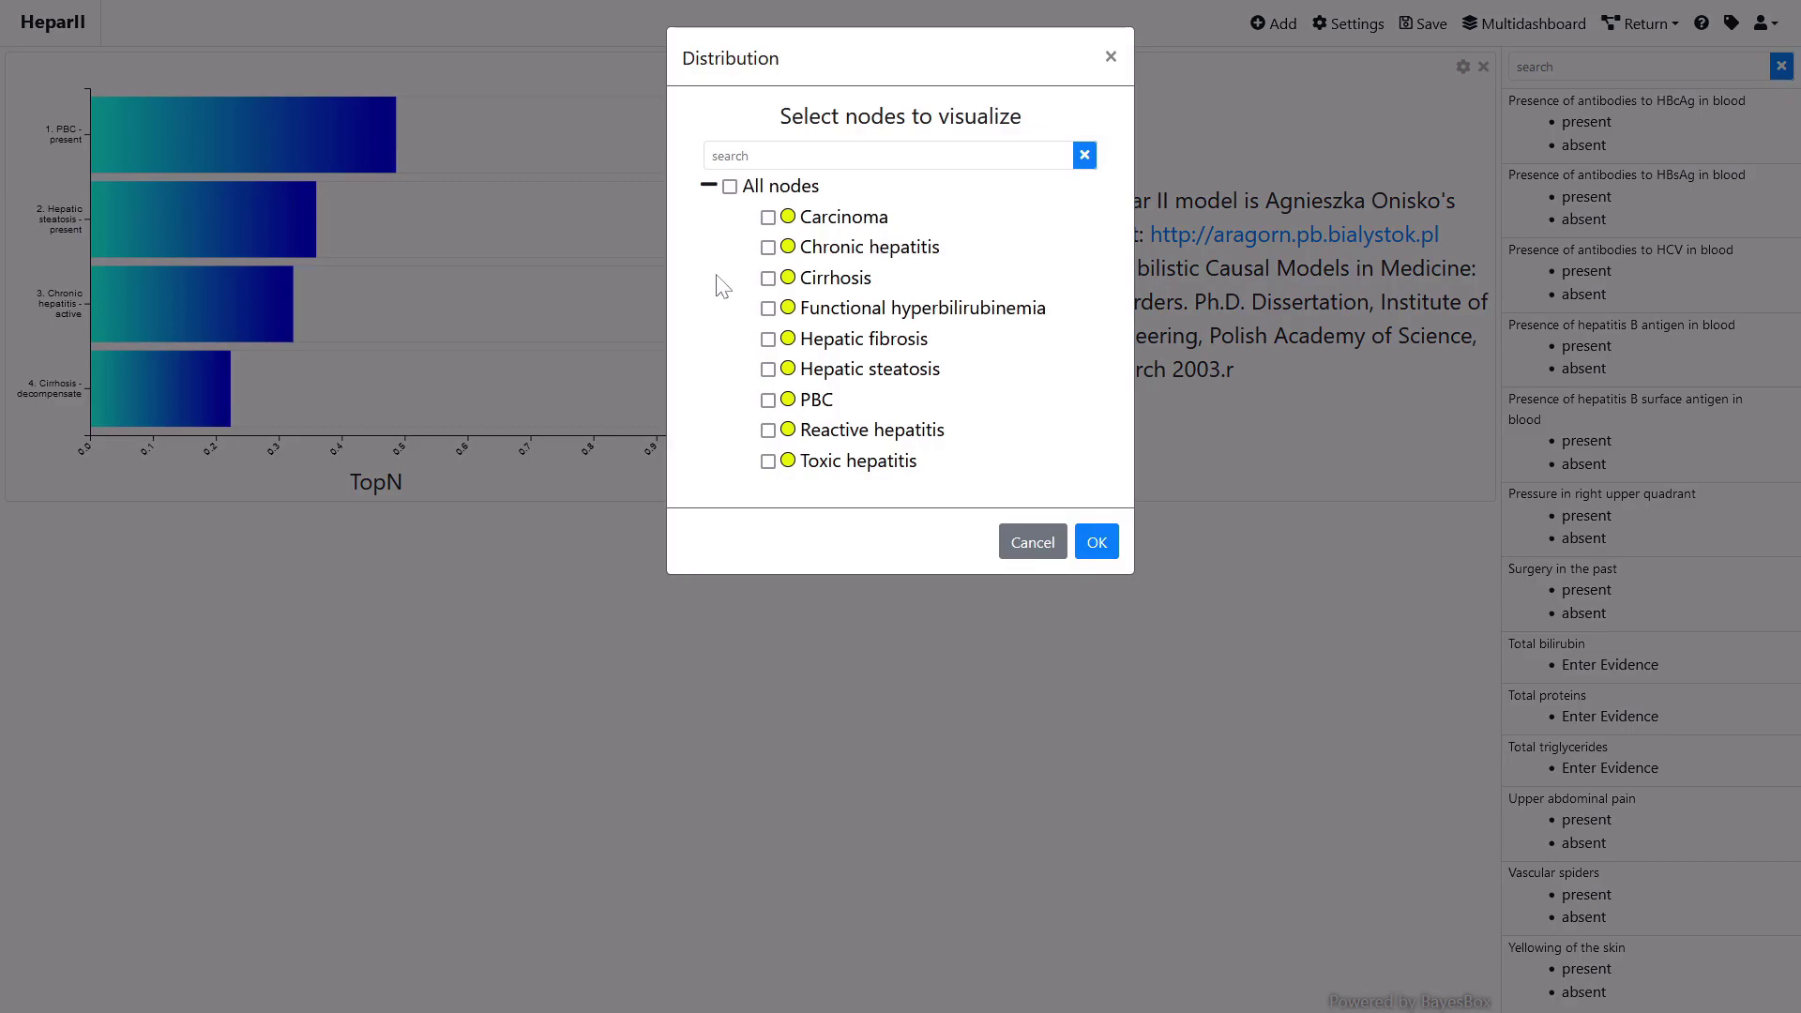
click(768, 279)
click(768, 400)
click(1097, 544)
scroll(803, 528, down, 2)
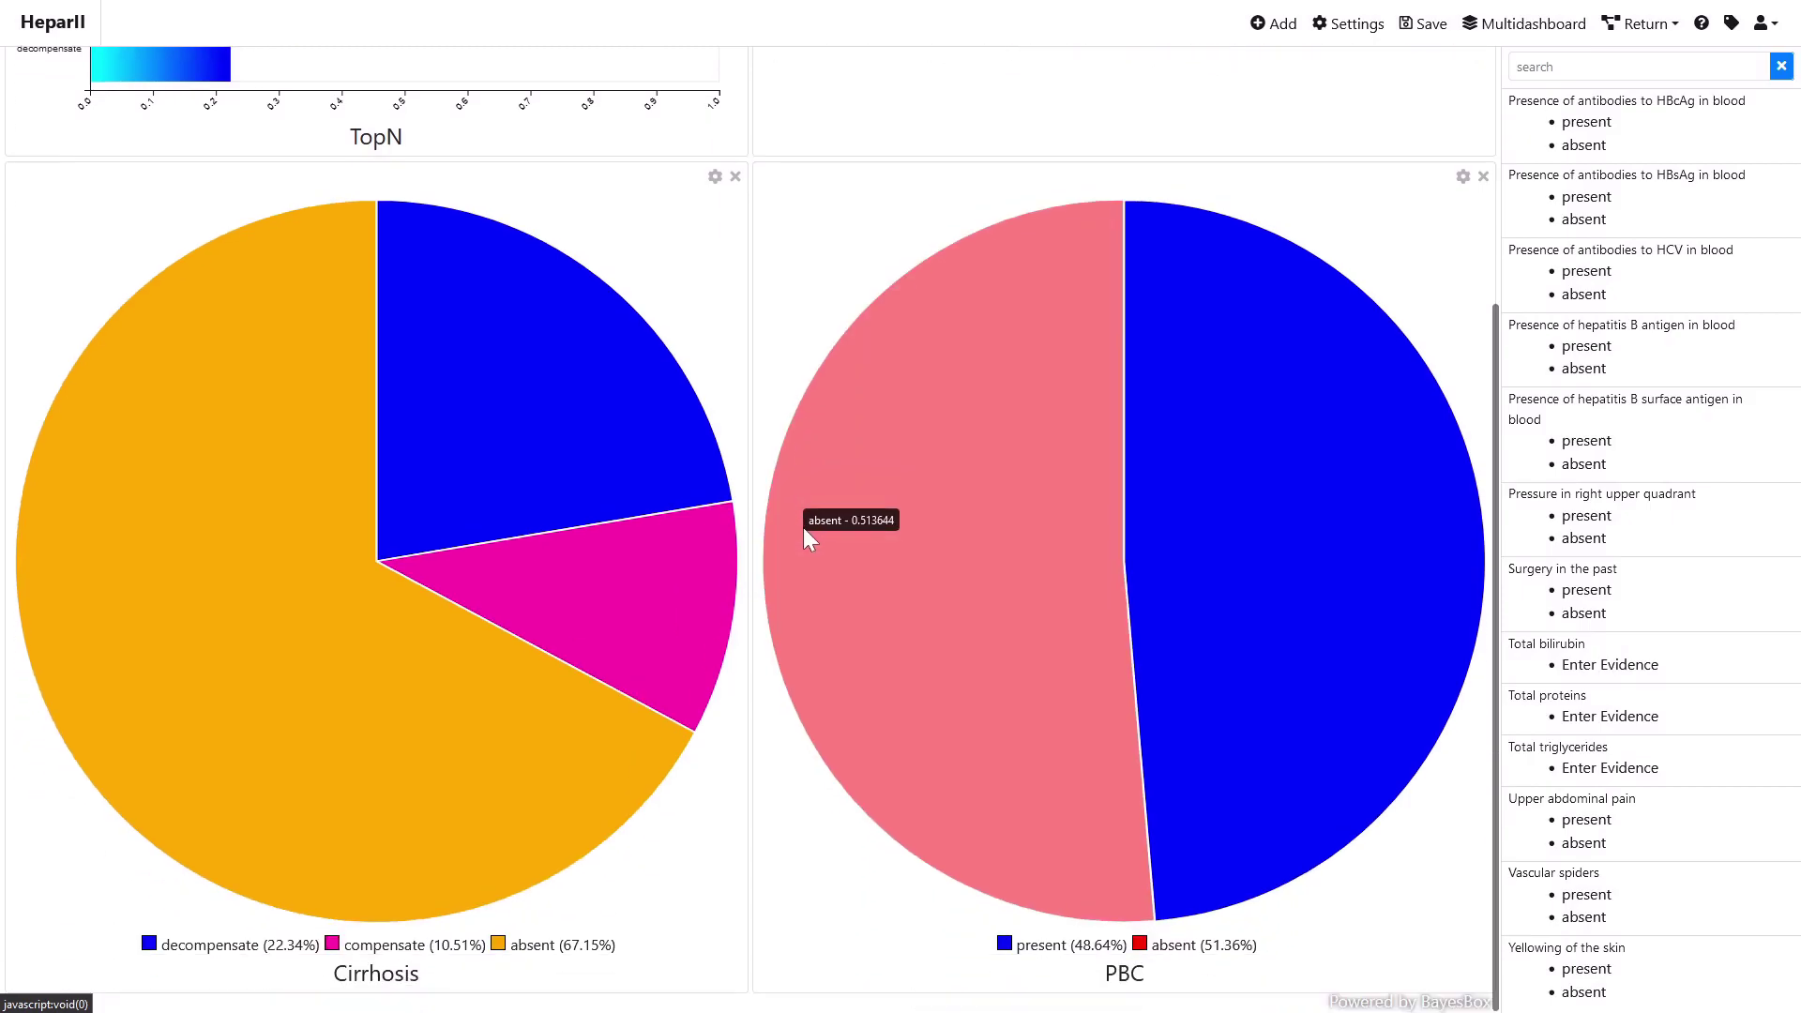